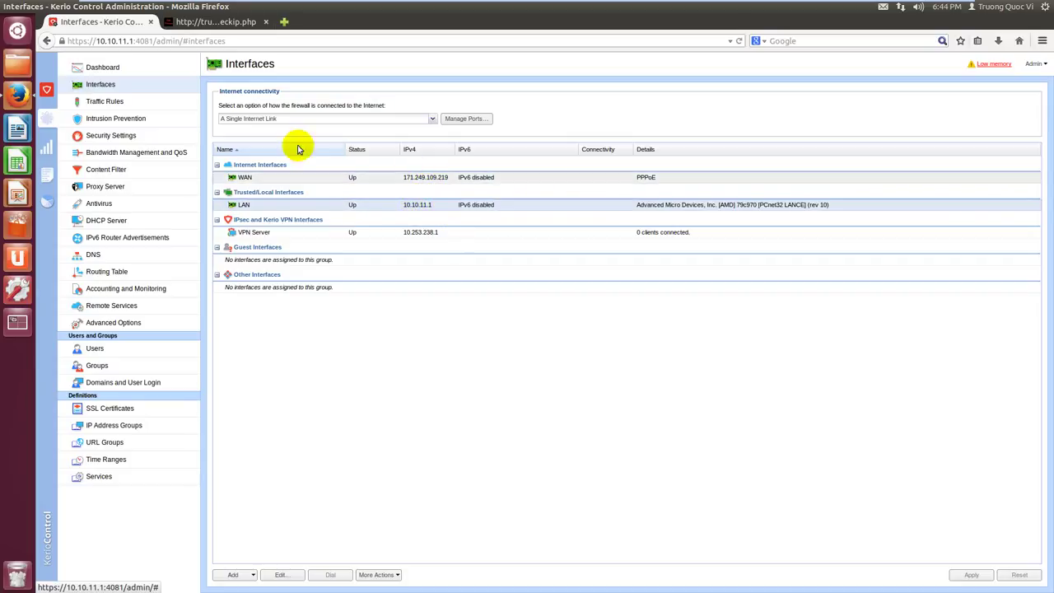
Review the WAN interface's properties and close them without making changes
right_click(441, 182)
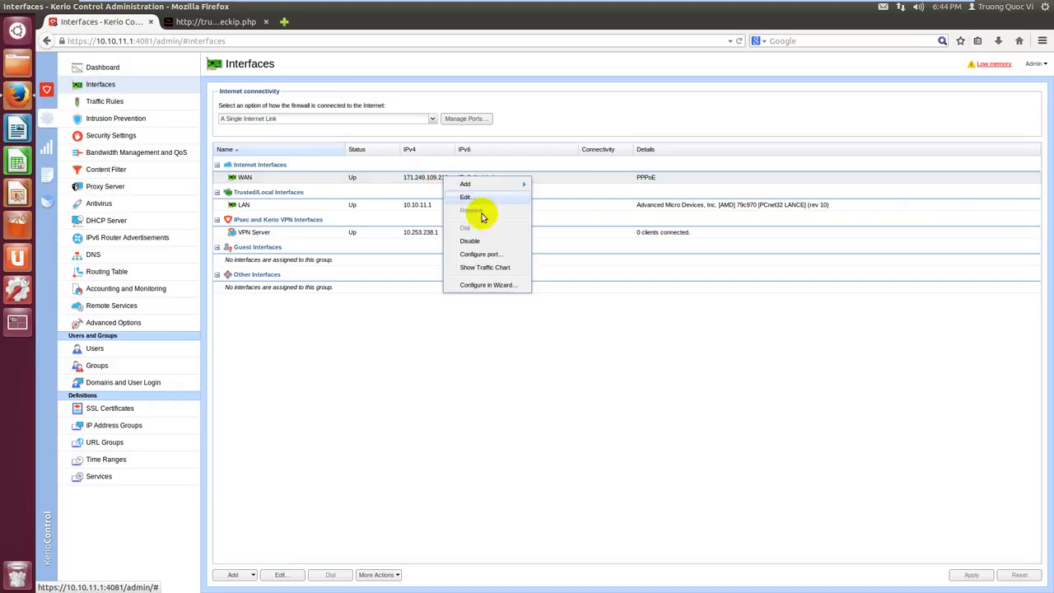
left_click(463, 198)
left_click(656, 459)
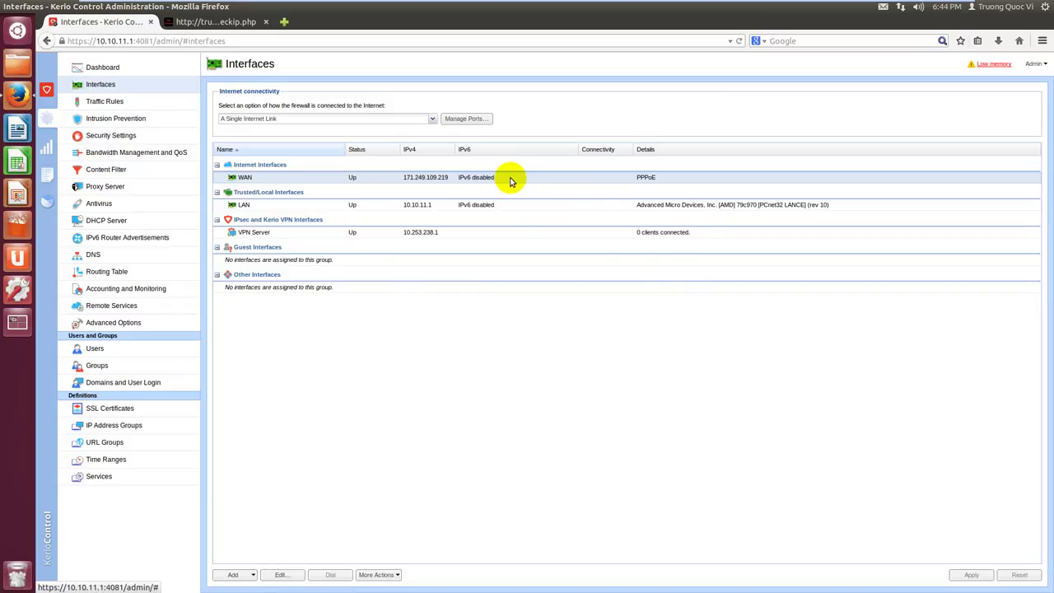
Reload the checkip.php page to check the public IP address, and return to the Interfaces page
left_click(212, 23)
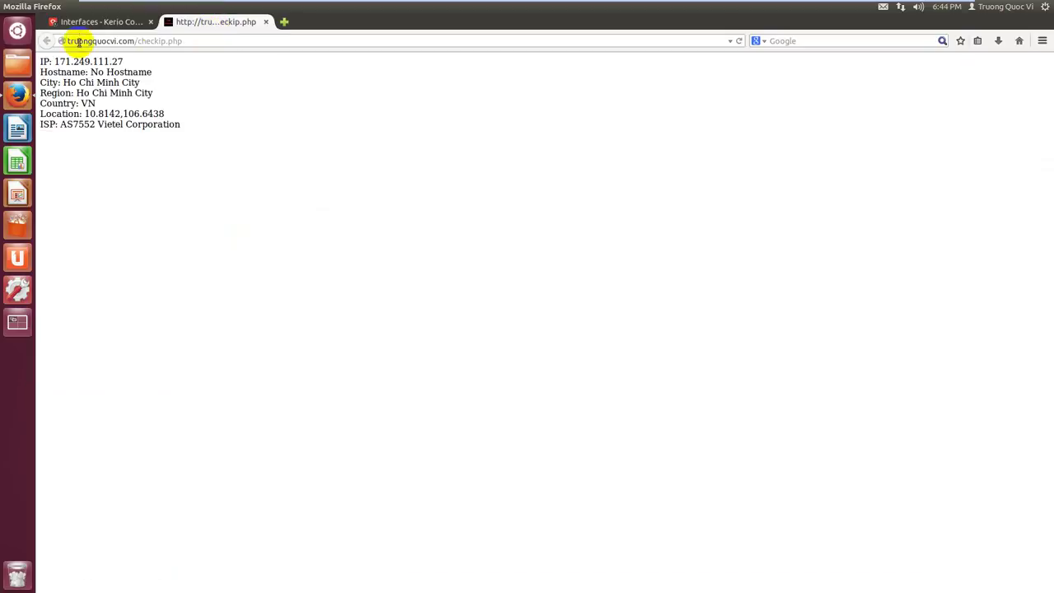
left_click(740, 43)
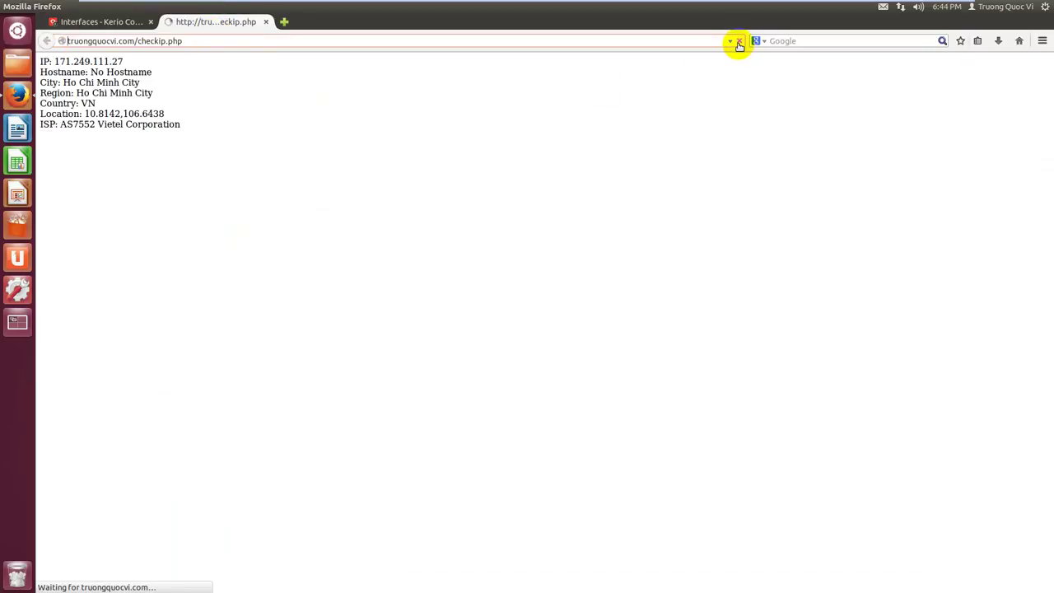
left_click_drag(134, 64, 46, 51)
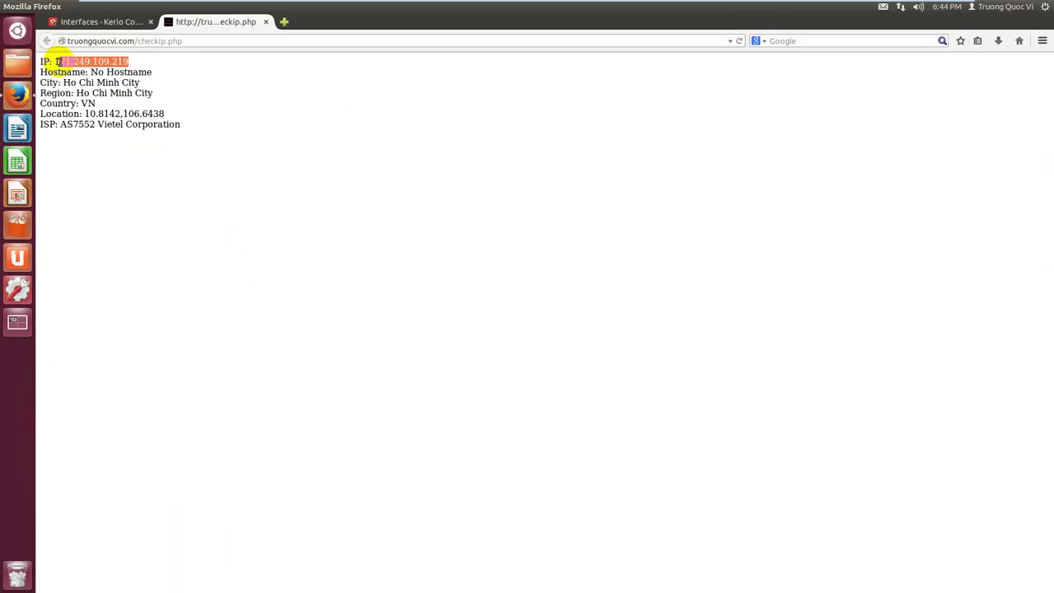
left_click(99, 22)
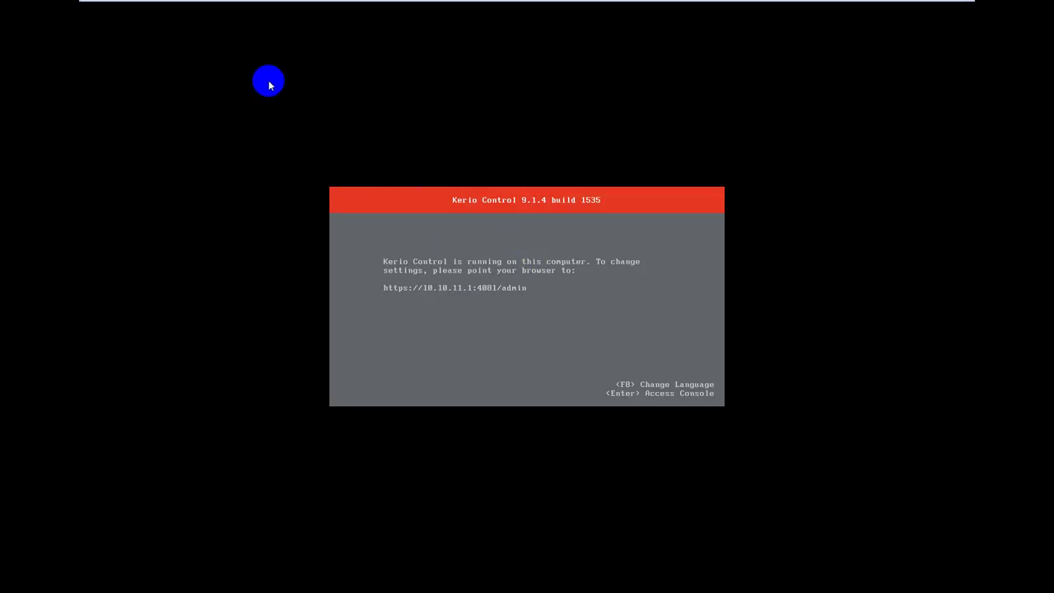
Open the Kerio Control virtual machine's settings and check the network connections of both existing adapters
mouse_move(176, 6)
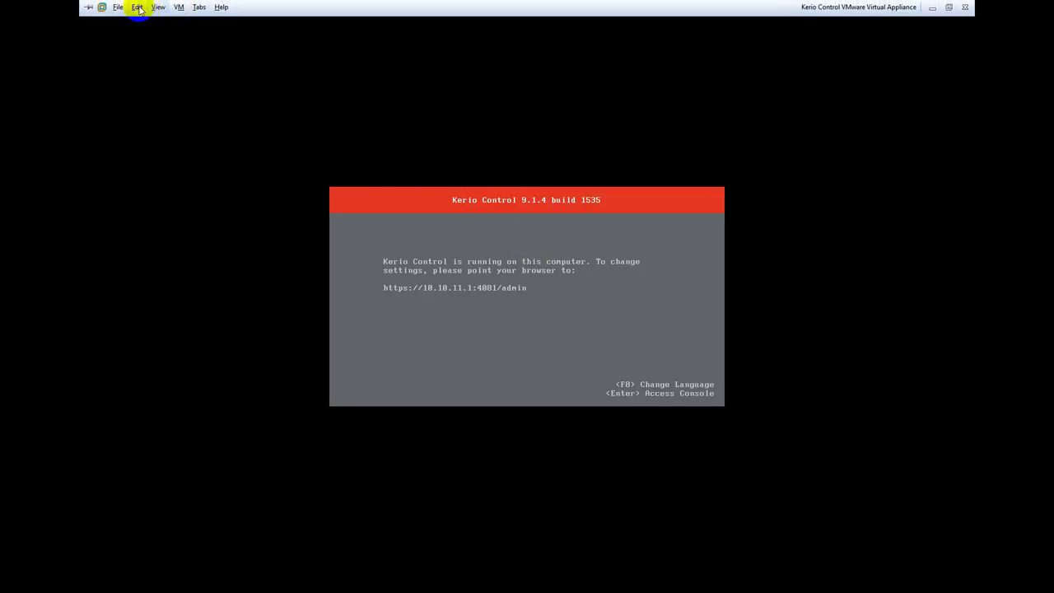
left_click(179, 7)
left_click(219, 147)
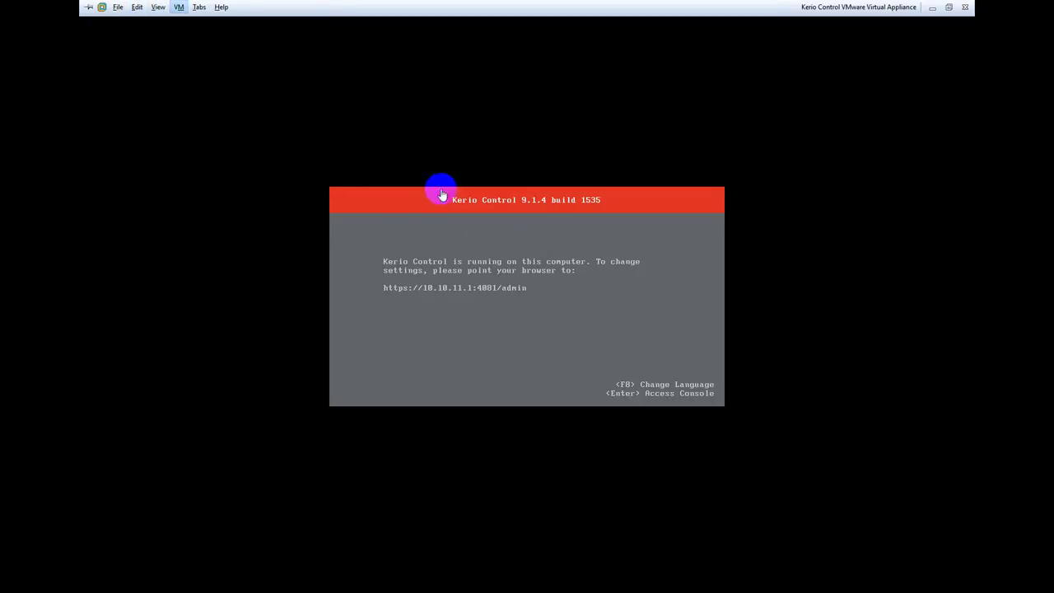
left_click(428, 218)
left_click(429, 207)
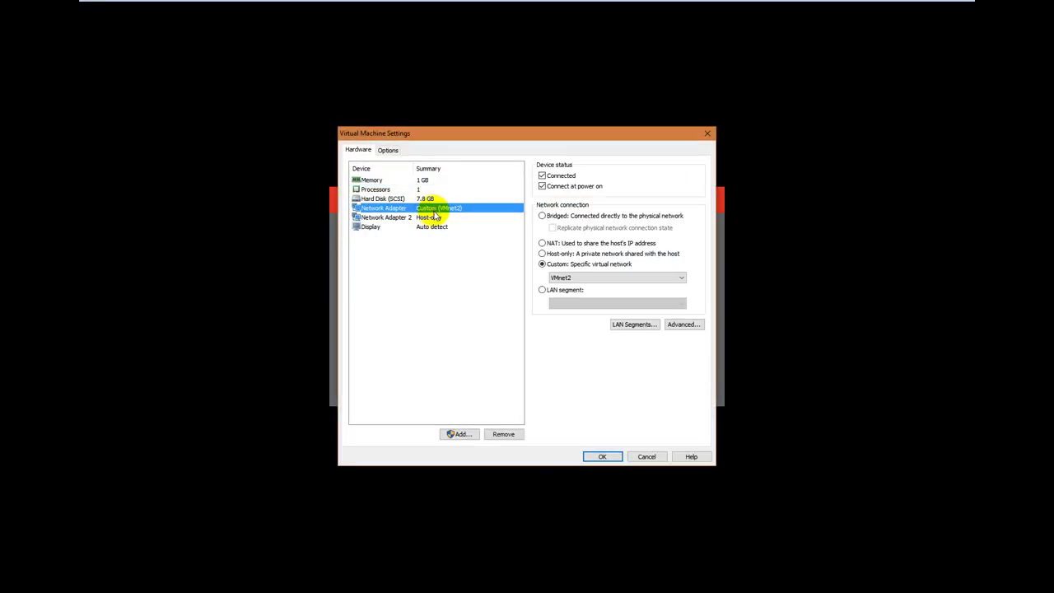
left_click(430, 217)
Add a third network adapter to the virtual machine, connected to the custom network VMnet2, and save the settings
left_click(462, 434)
left_click(454, 289)
left_click(574, 392)
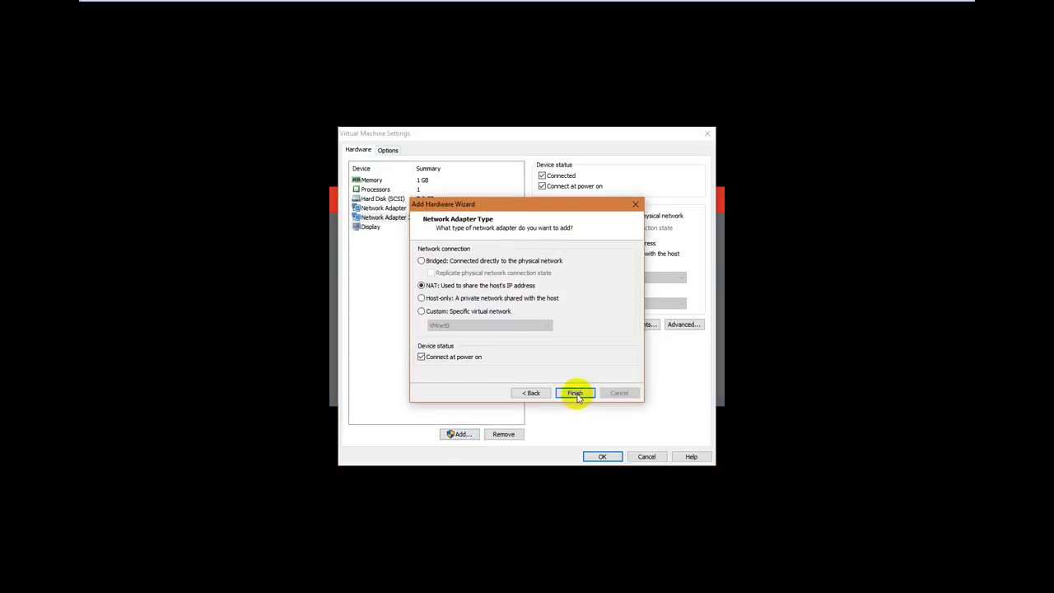
left_click(467, 324)
left_click(471, 356)
left_click(574, 393)
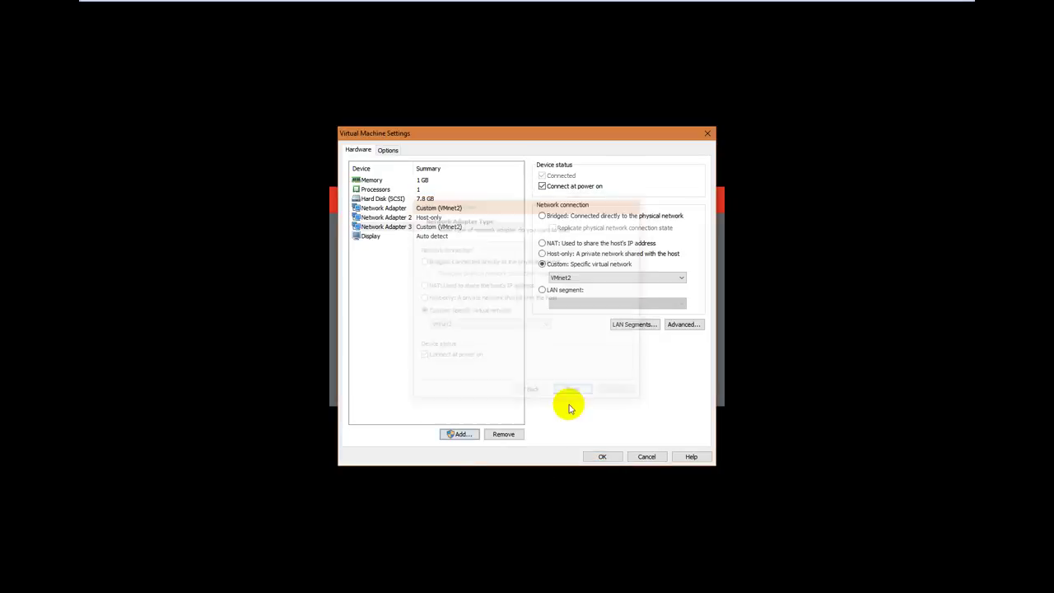
left_click(602, 457)
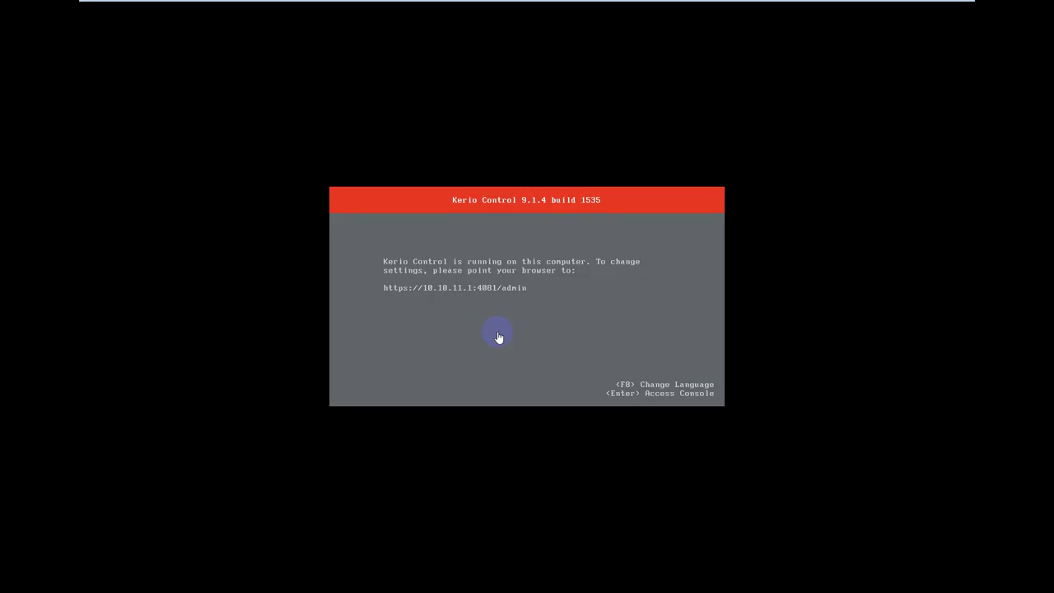
Access the Kerio Control console with the Admin password and restart the appliance
key("Return")
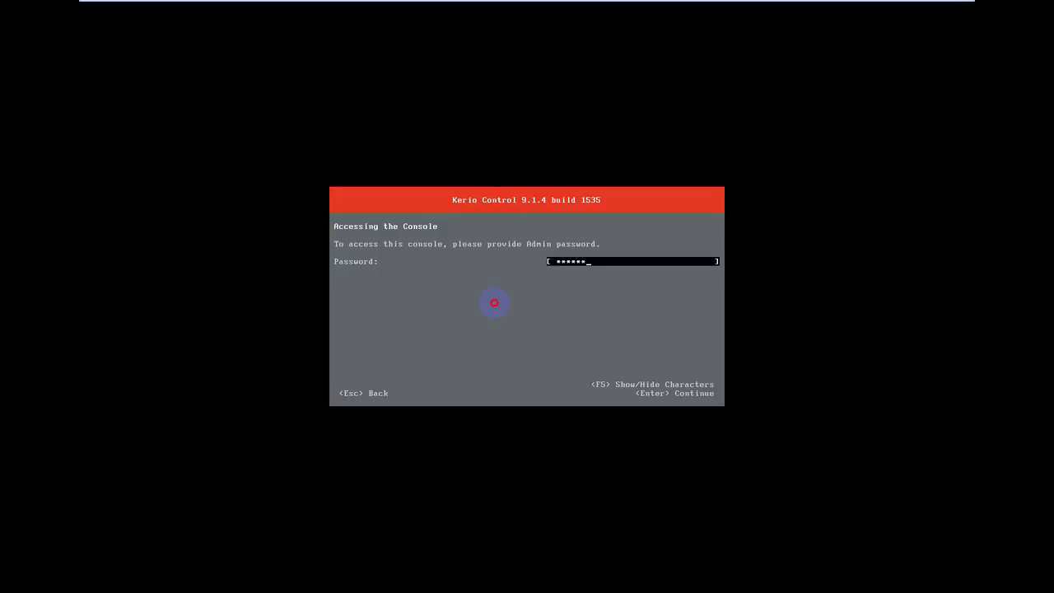
key("Return")
key("Down")
key("Down")
key("Down")
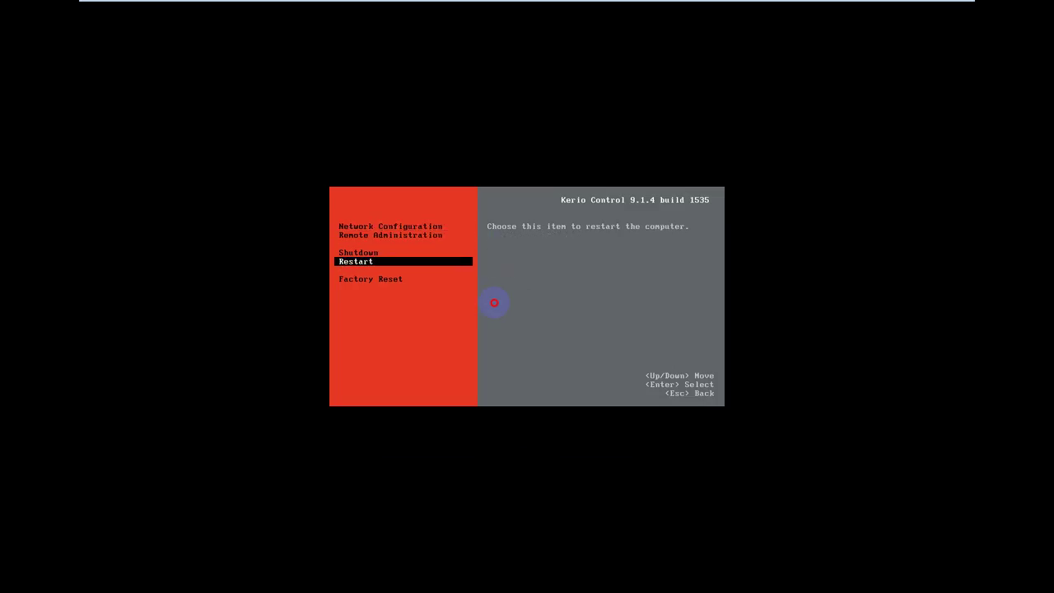
key("Return")
key("F8")
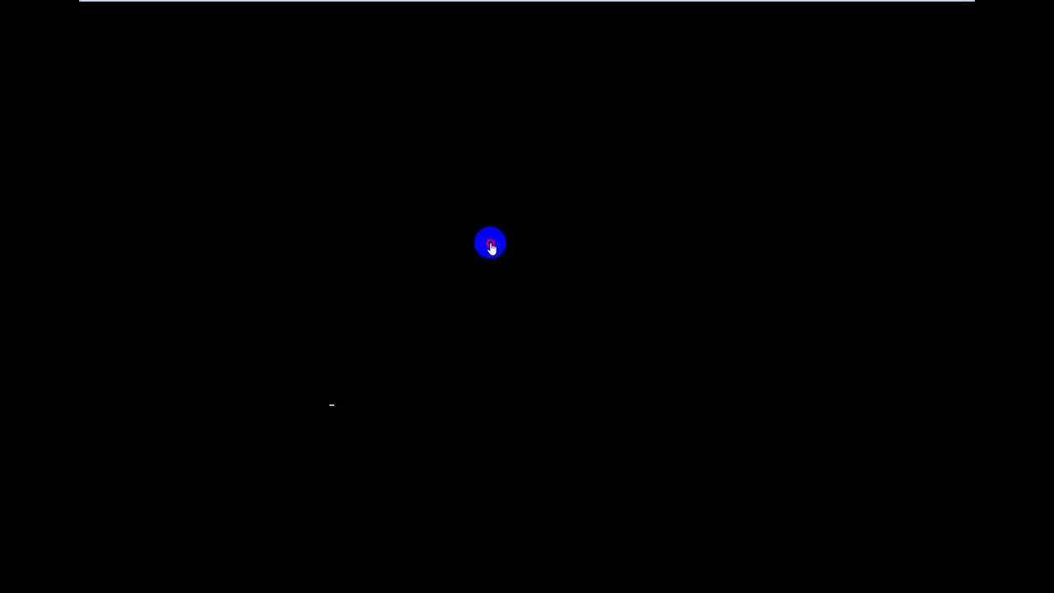
key("XF86AudioRaiseVolume")
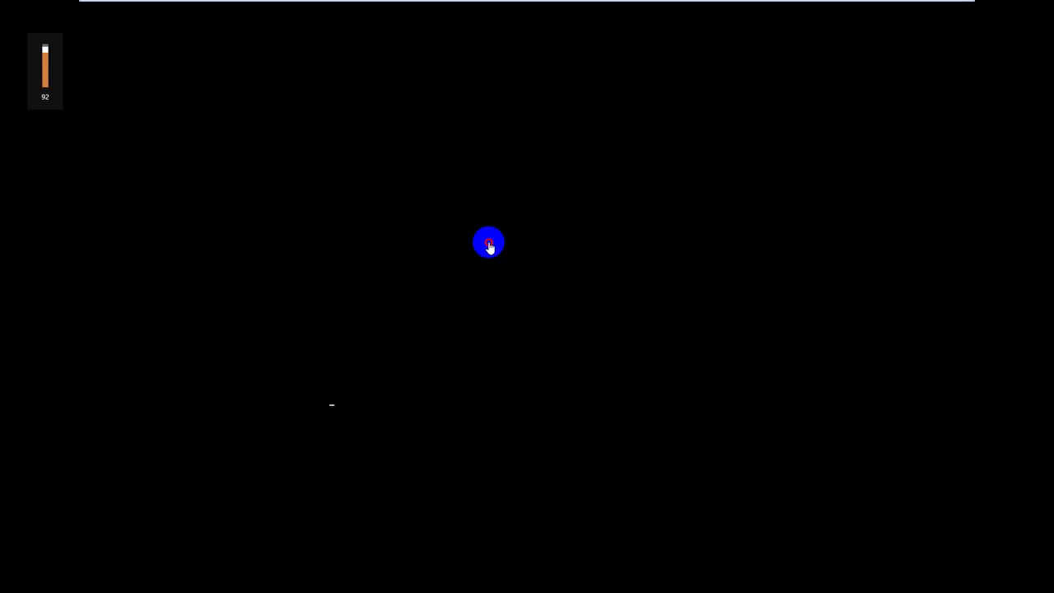
key("XF86AudioLowerVolume")
key("XF86AudioLowerVolume")
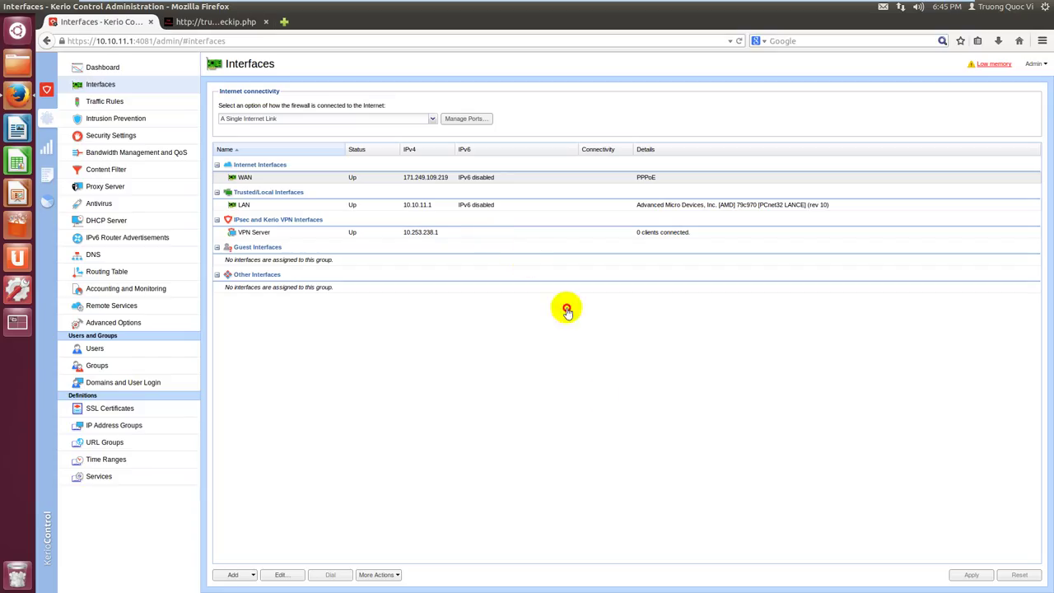
Check the restarted appliance's console and log back in to the Kerio Control administration page as admin
left_click(379, 181)
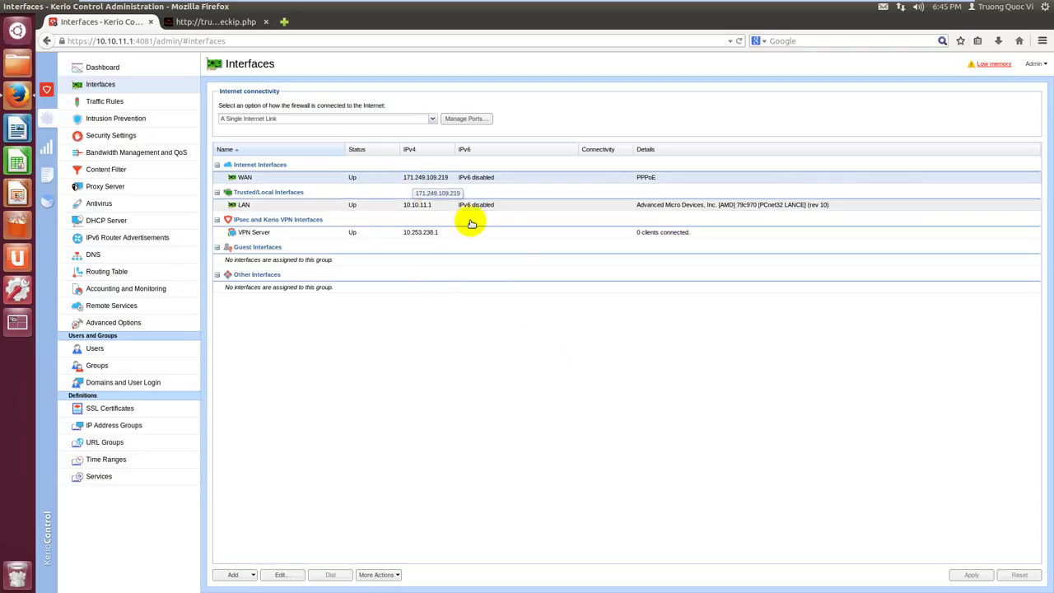
key("ctrl+Tab")
key("ctrl+Tab")
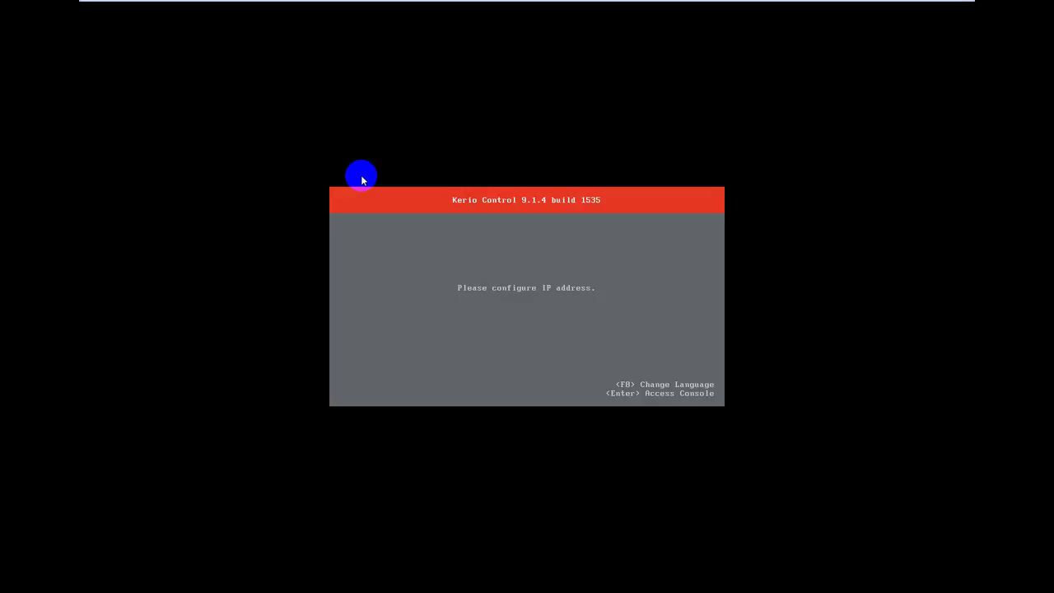
left_click(413, 211)
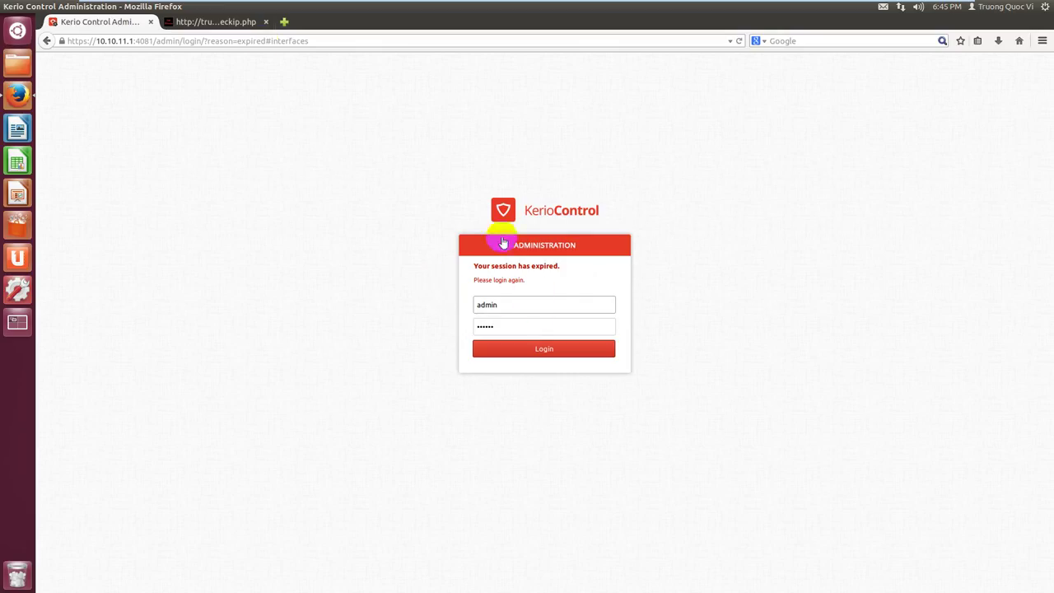
left_click(555, 335)
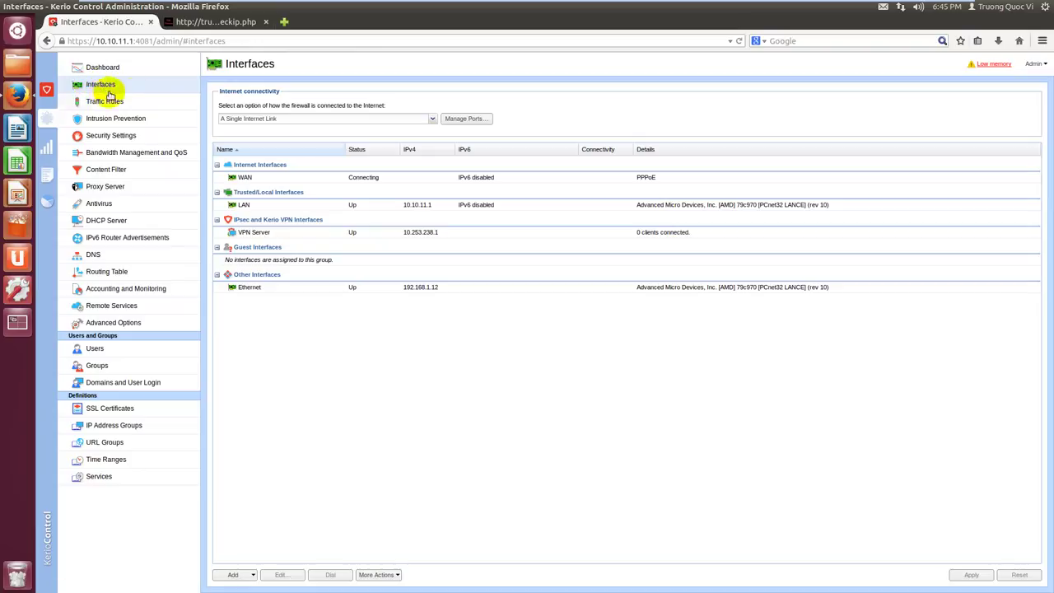
left_click(252, 287)
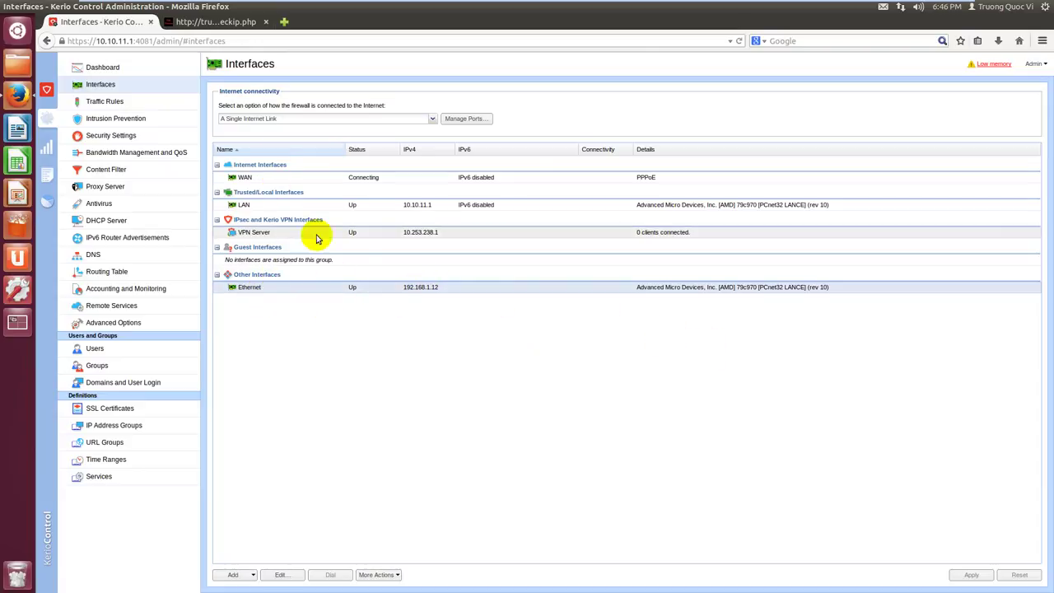
right_click(422, 290)
left_click(373, 289)
left_click(369, 179)
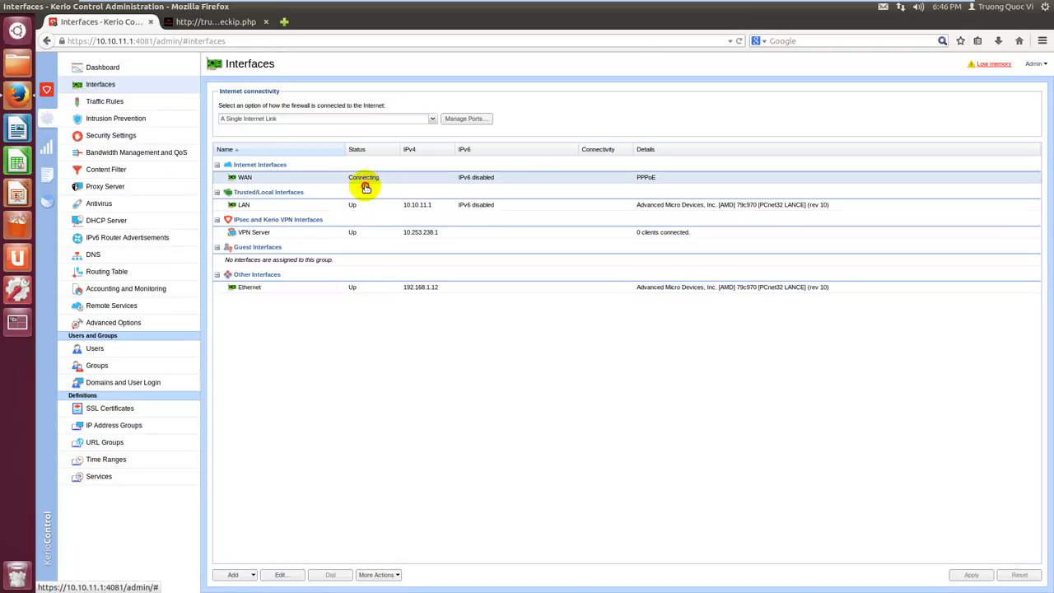
left_click(346, 289)
Disable IPv6 on the Ethernet interface listed under Other Interfaces, leaving its IPv4 configuration automatic
right_click(447, 288)
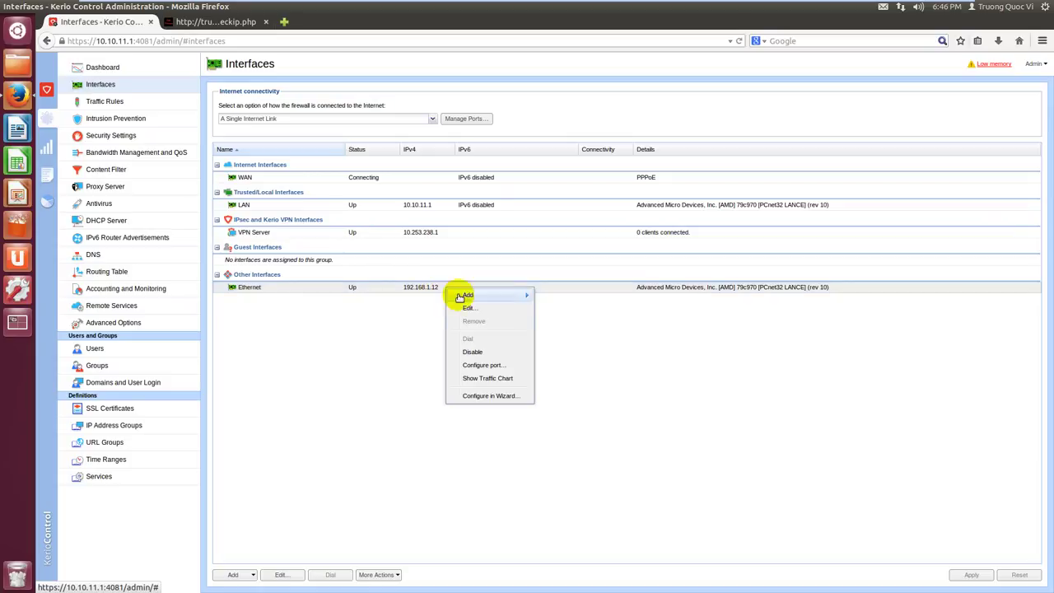
left_click(464, 310)
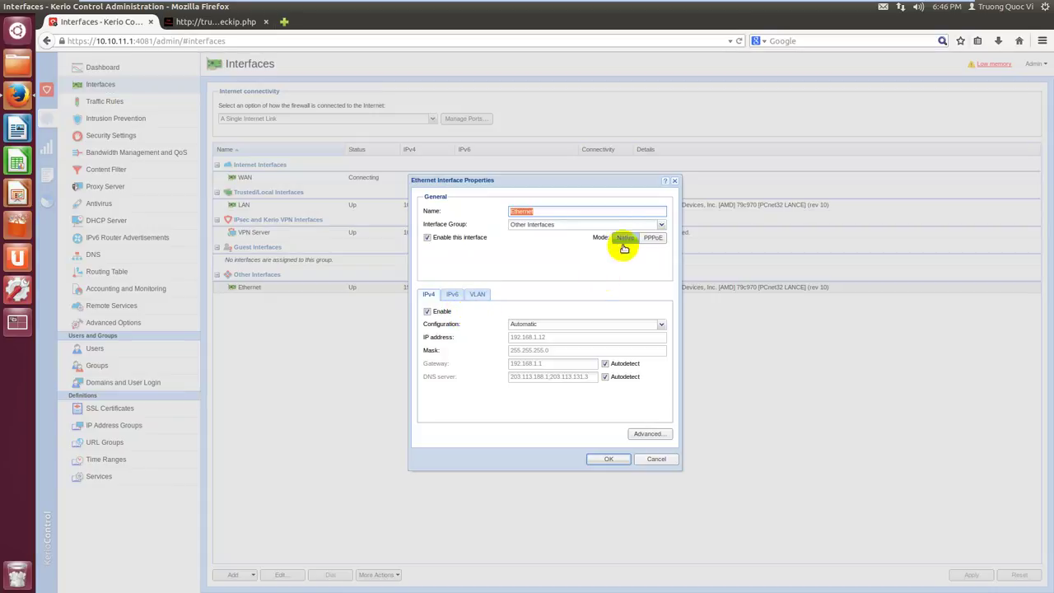
mouse_move(544, 354)
left_mouse_down()
mouse_move(541, 365)
mouse_move(528, 346)
left_mouse_up()
left_click(452, 294)
left_click(429, 295)
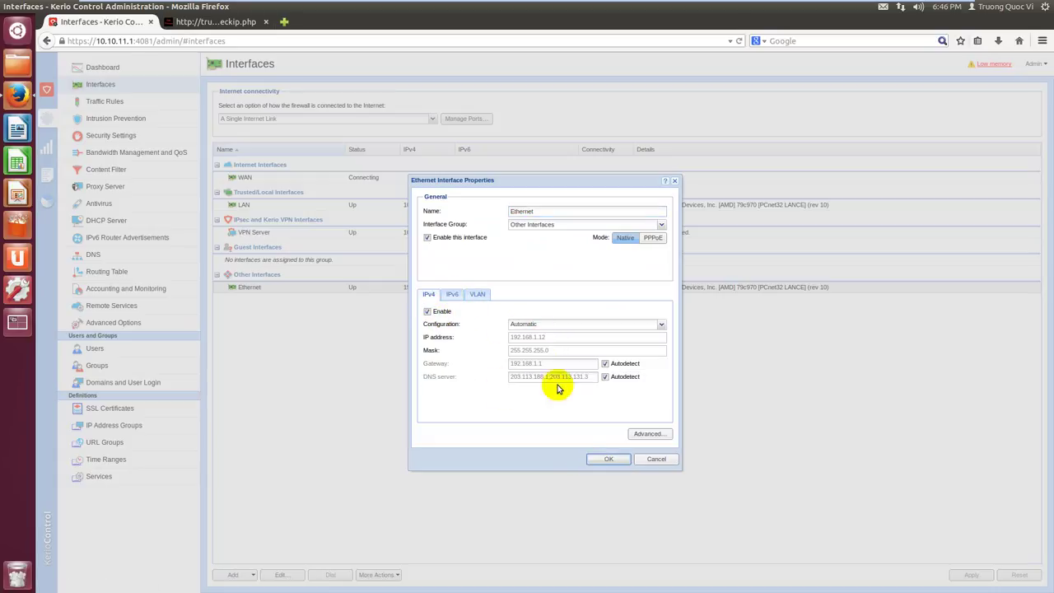
left_click(595, 458)
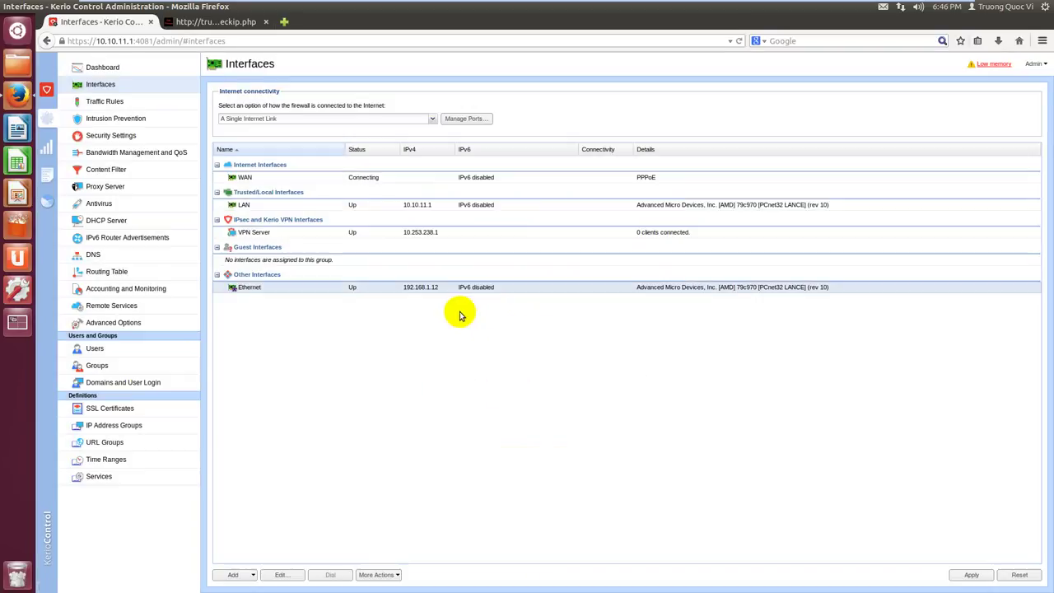
Rename the Ethernet interface to WAN2, assign it to the Internet Interfaces group and apply the changes
right_click(337, 288)
left_click(359, 308)
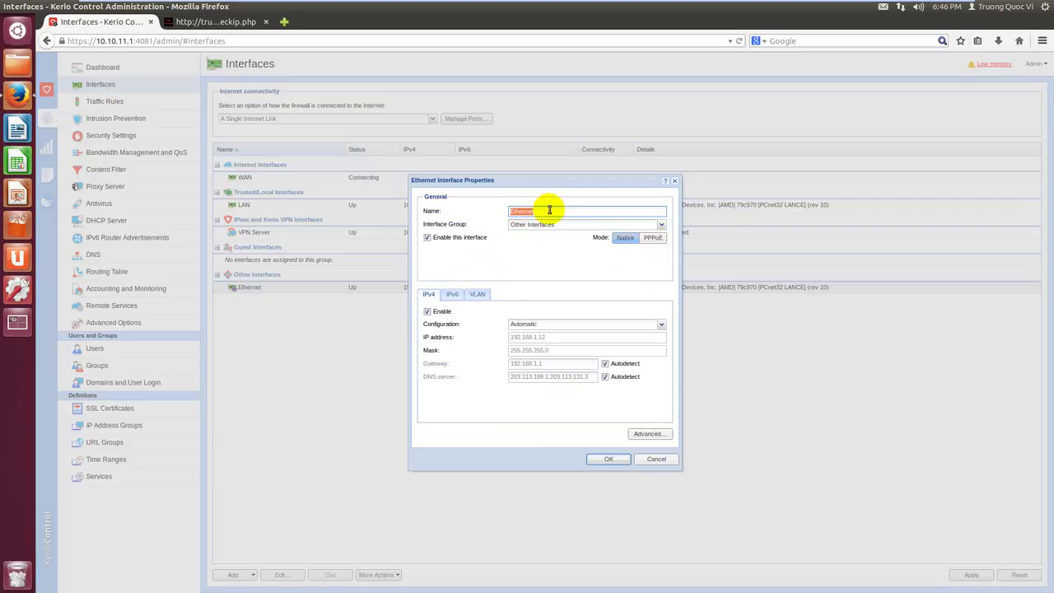
type("WAN2")
left_click(661, 224)
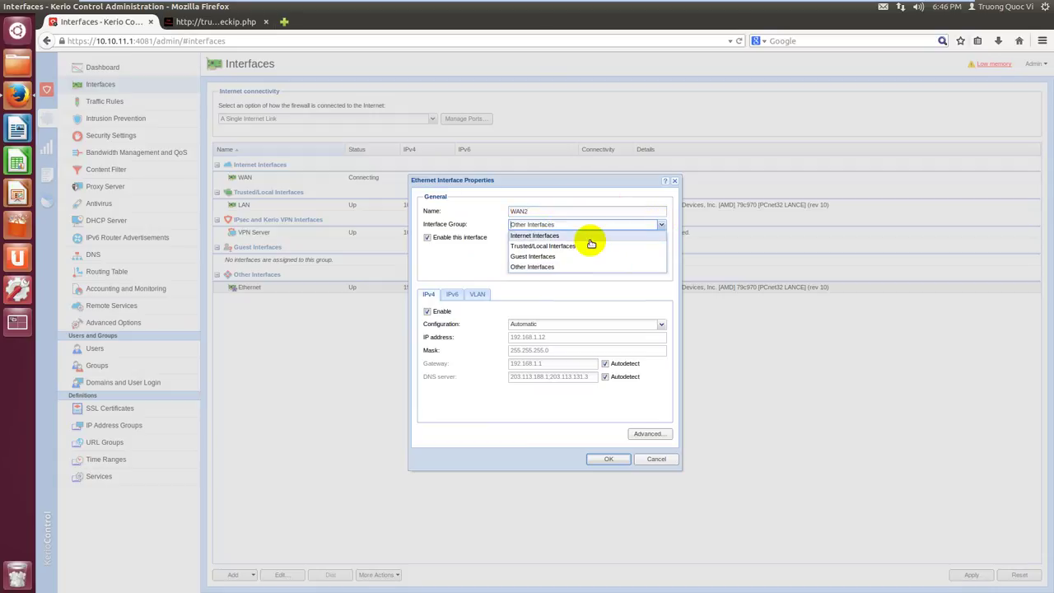
left_click(534, 236)
left_click(609, 459)
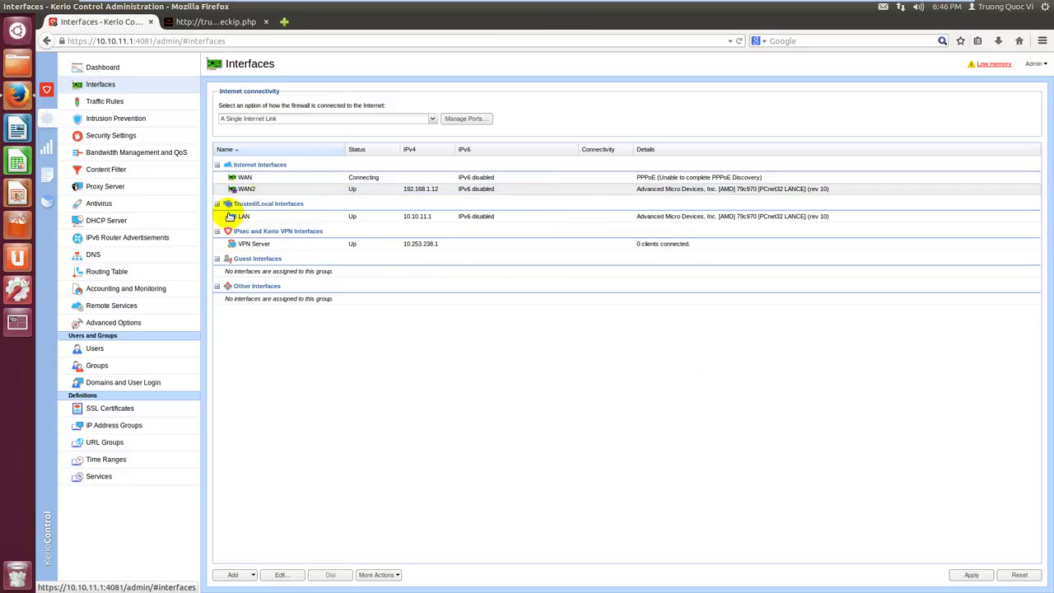
left_click(470, 188)
left_click(967, 577)
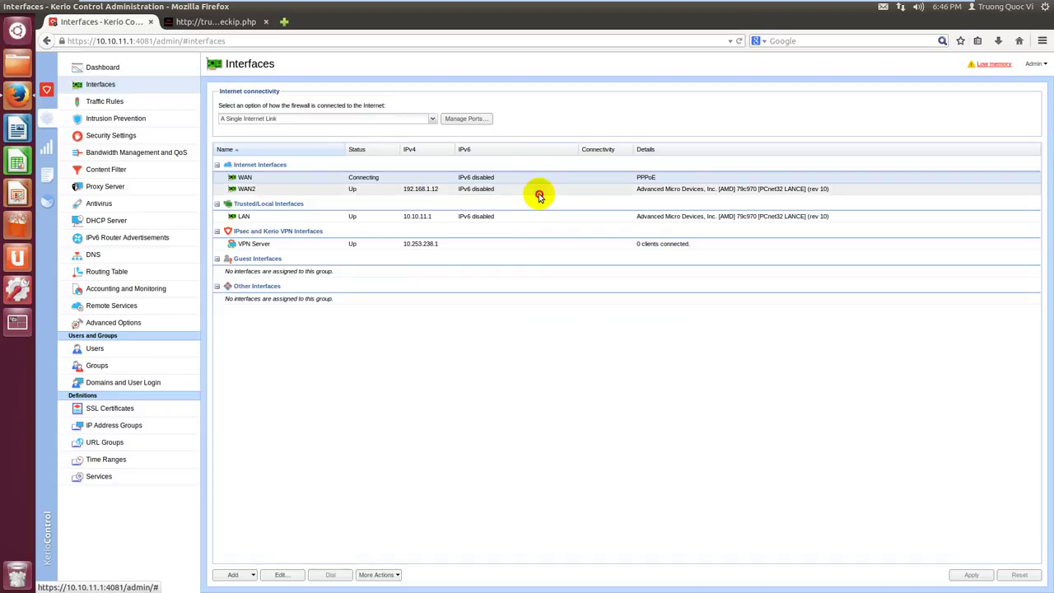
Reload the checkip.php page to recheck the public IP address with WAN2 configured, and return to Interfaces
left_click(185, 26)
left_click(738, 41)
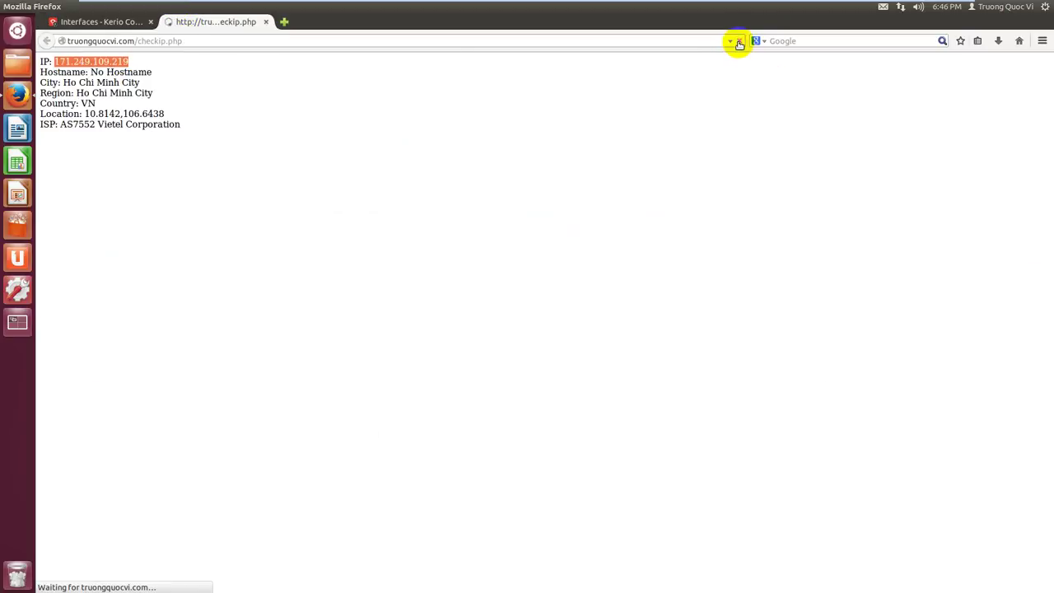
left_click(145, 27)
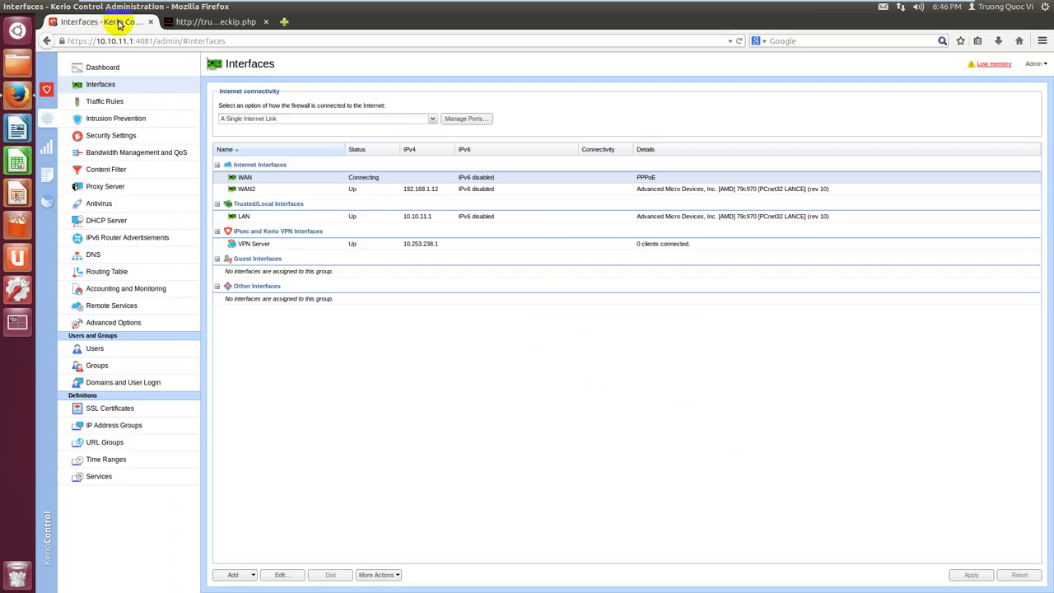
left_click(287, 118)
left_click(461, 309)
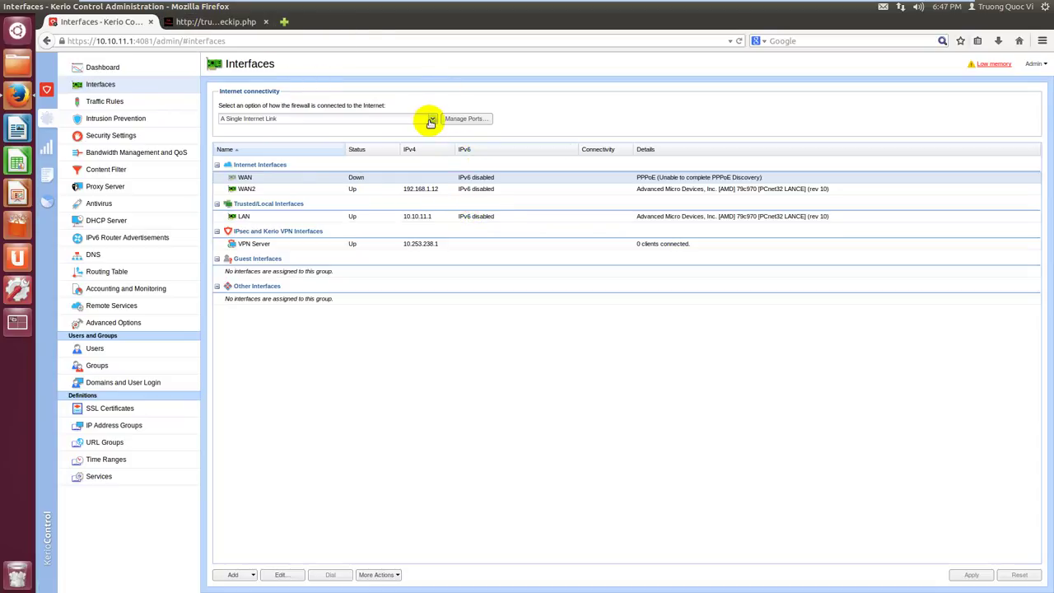
right_click(537, 179)
left_click(543, 240)
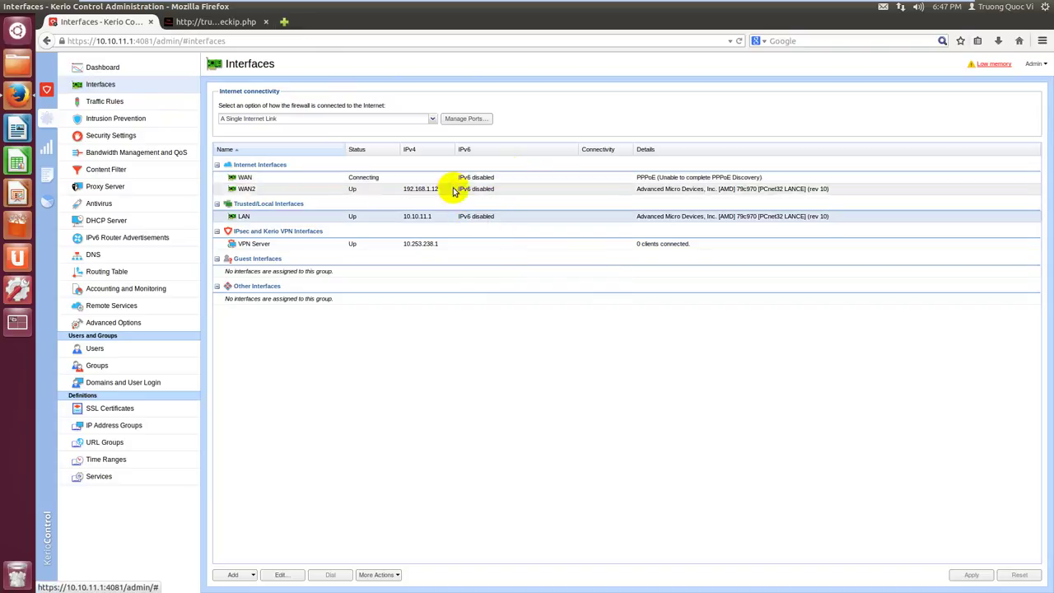
Set Internet connectivity to Multiple Internet Links - Failover and set the WAN interface's link priority to Primary
left_click(426, 117)
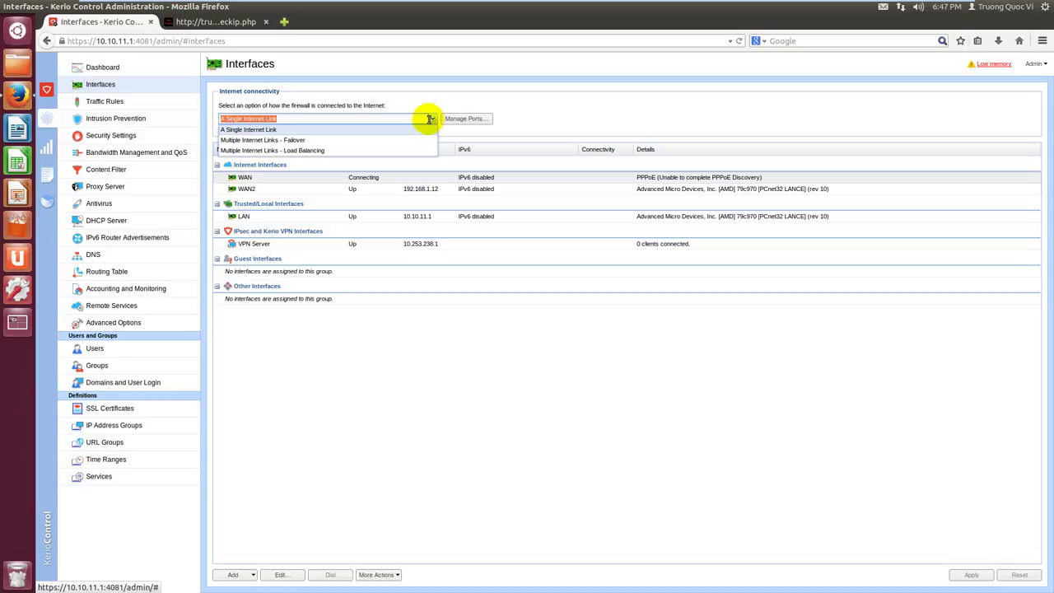
left_click(310, 145)
right_click(545, 183)
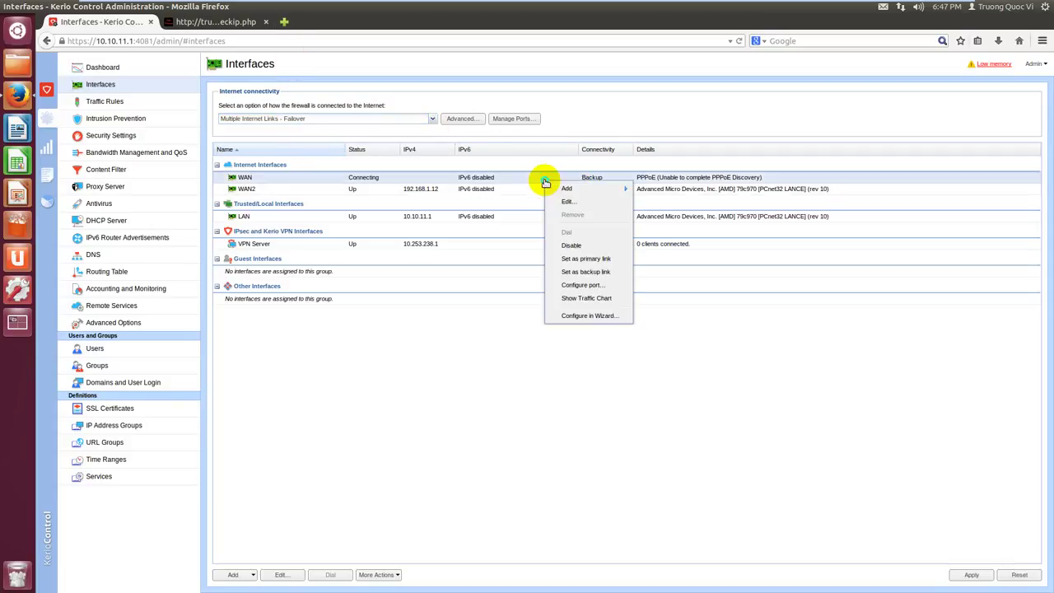
left_click(527, 194)
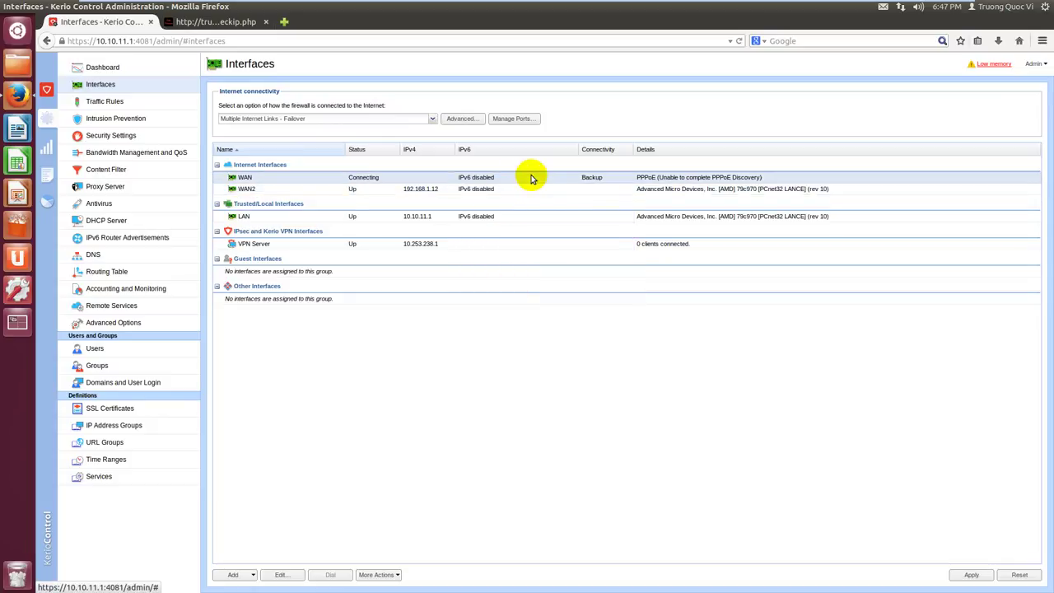
right_click(533, 178)
left_click(553, 199)
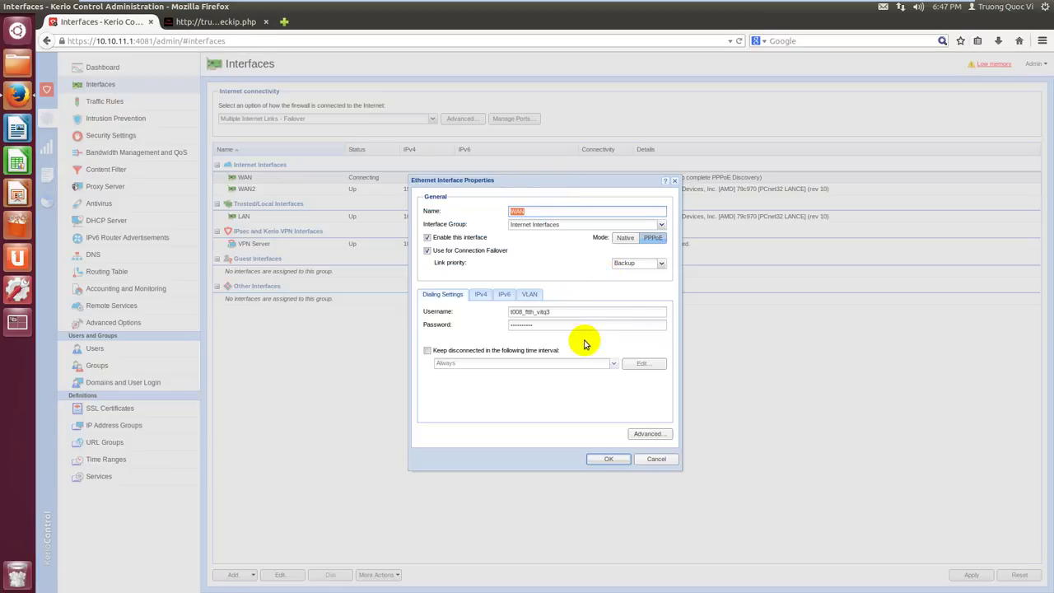
left_click(662, 263)
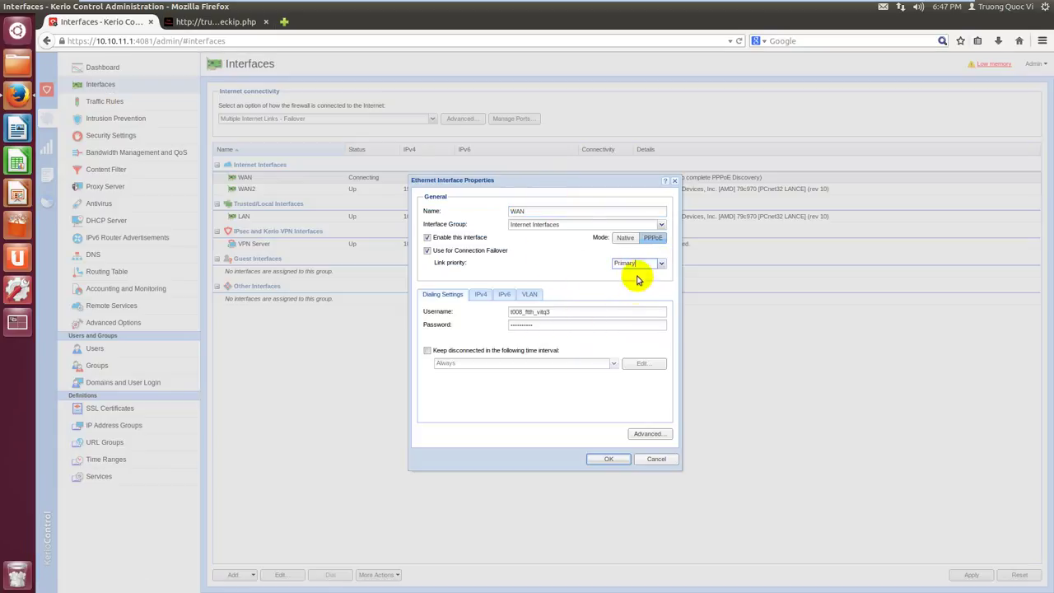
left_click(609, 458)
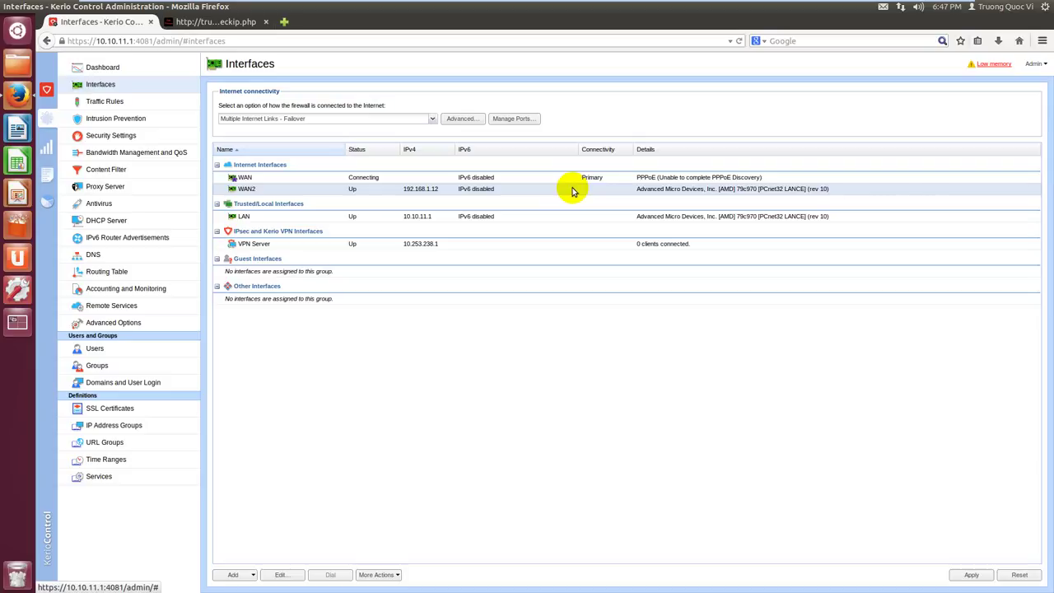
Use WAN2 for connection failover with link priority Backup and apply the interface changes
right_click(574, 192)
left_click(602, 211)
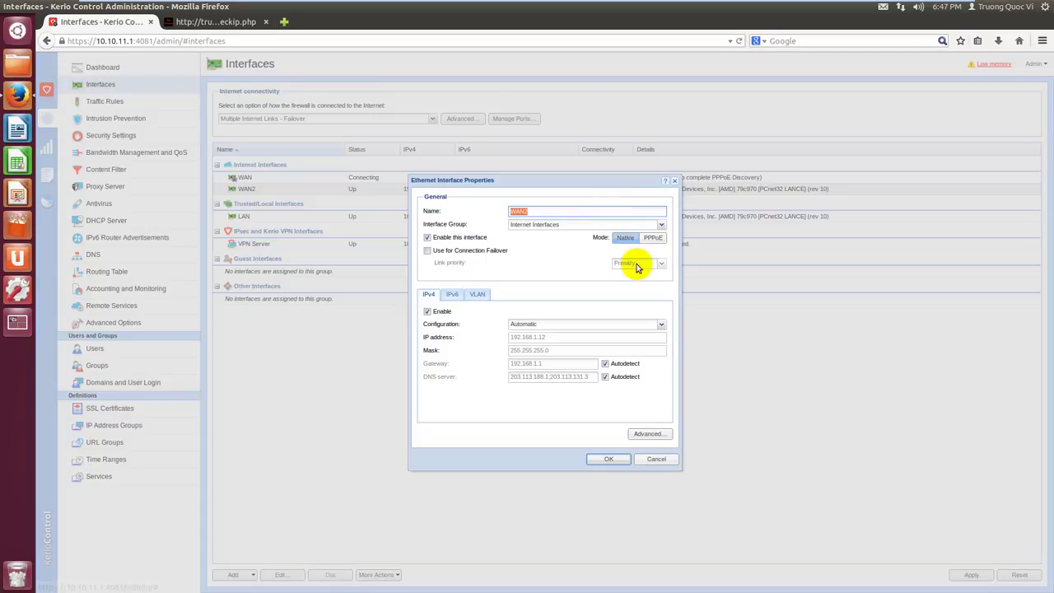
left_click(450, 254)
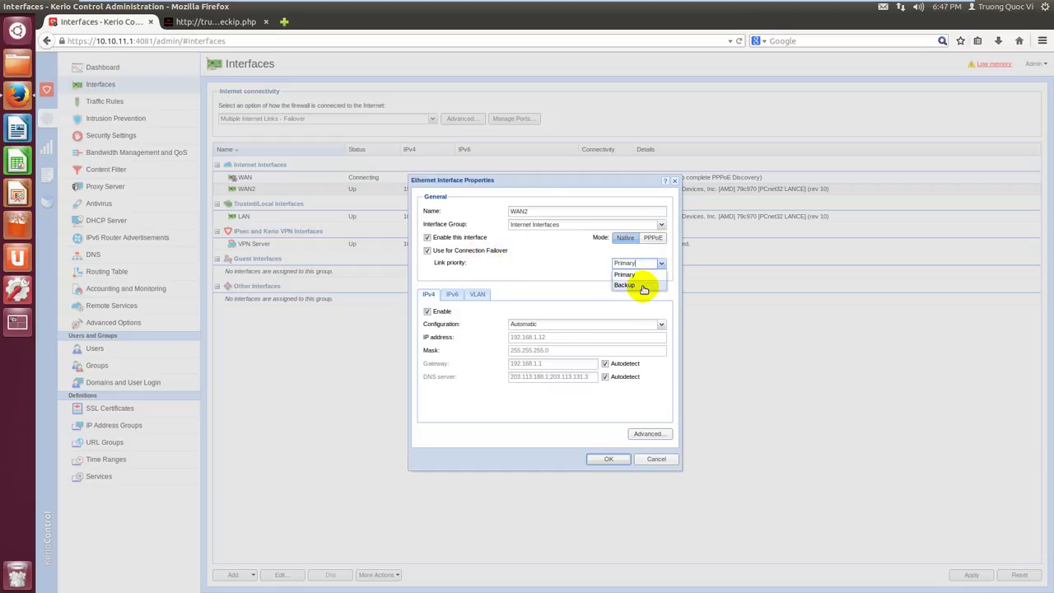
left_click(609, 459)
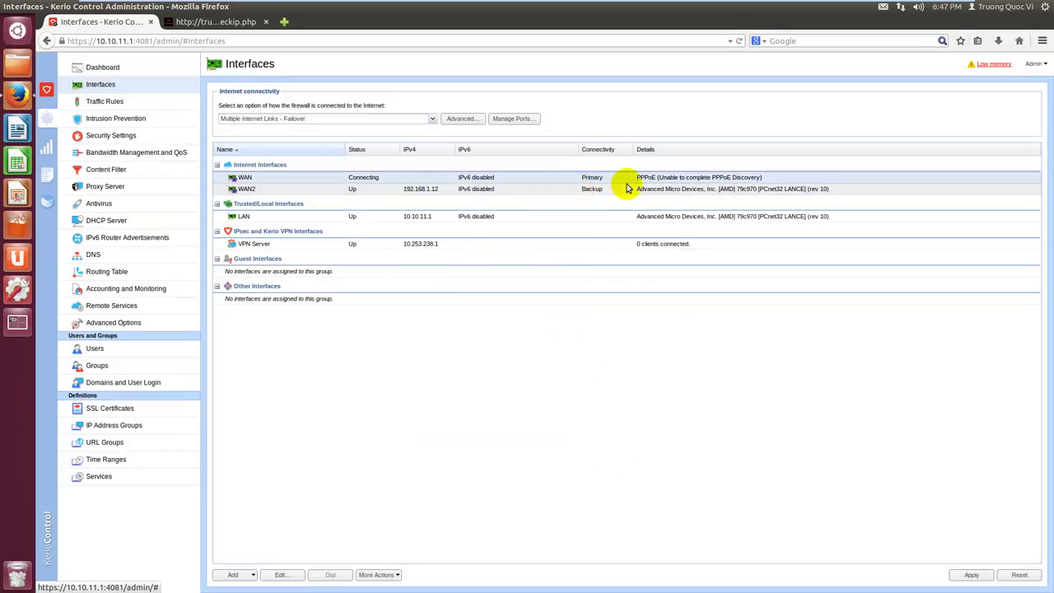
left_click(980, 579)
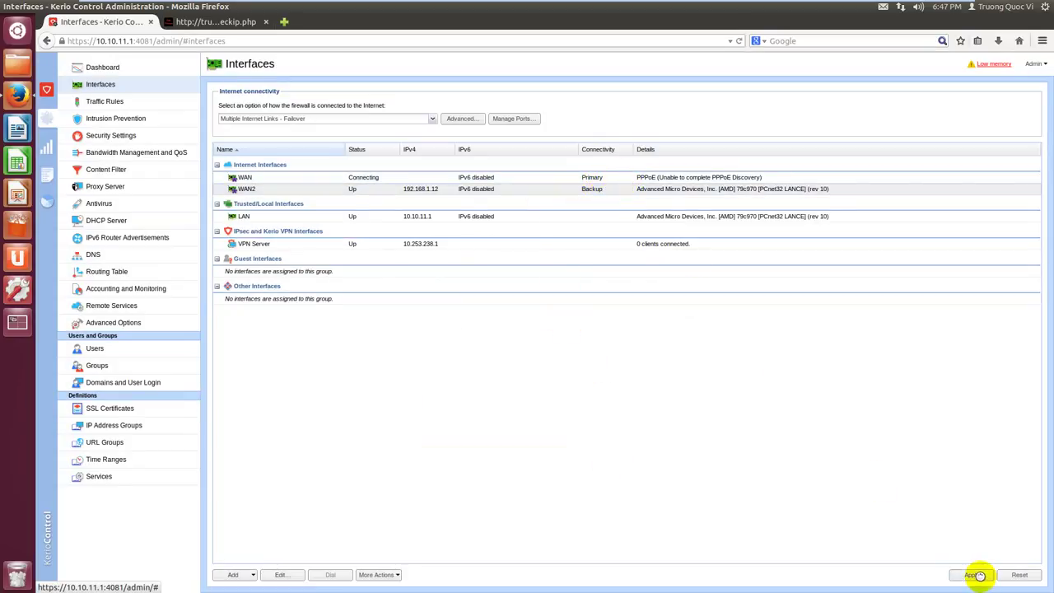
Set the WAN interface's failover link priority to Backup
right_click(559, 179)
left_click(586, 206)
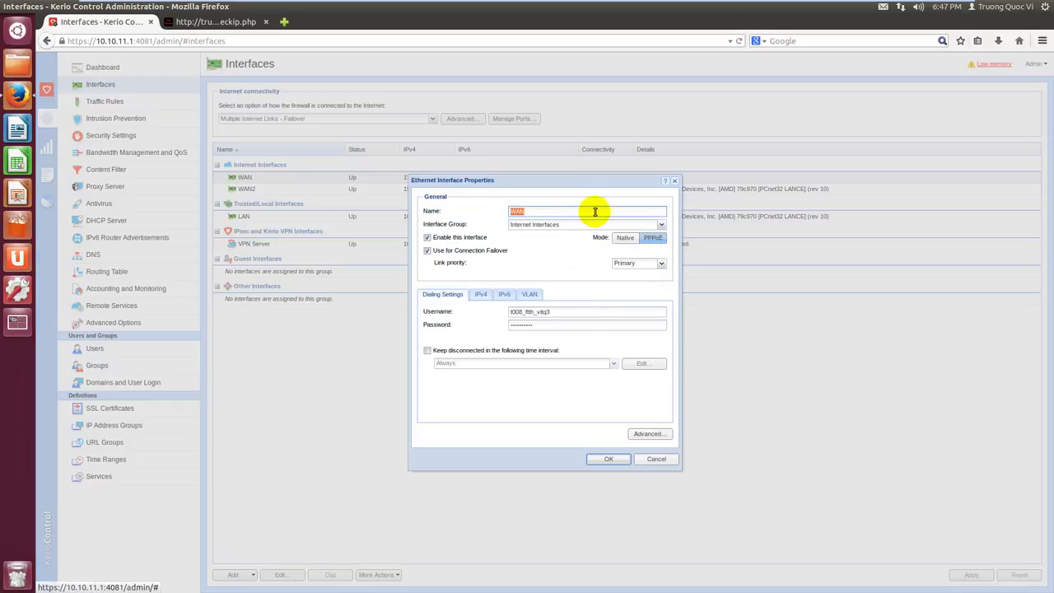
left_click(662, 264)
left_click(634, 282)
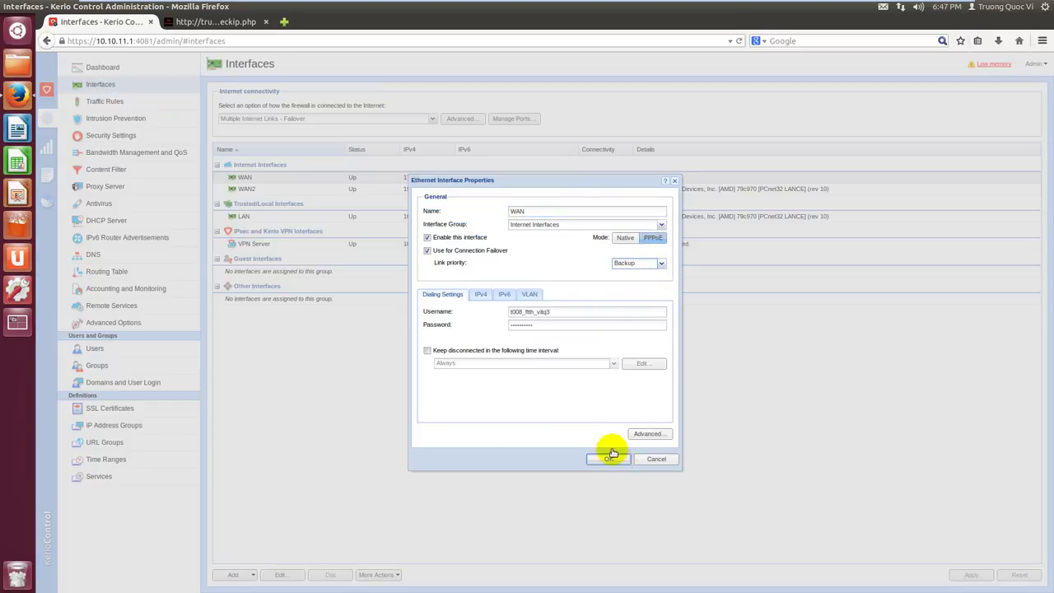
left_click(611, 454)
Use WAN2 for connection failover with link priority Primary and apply the changes
right_click(582, 192)
left_click(601, 206)
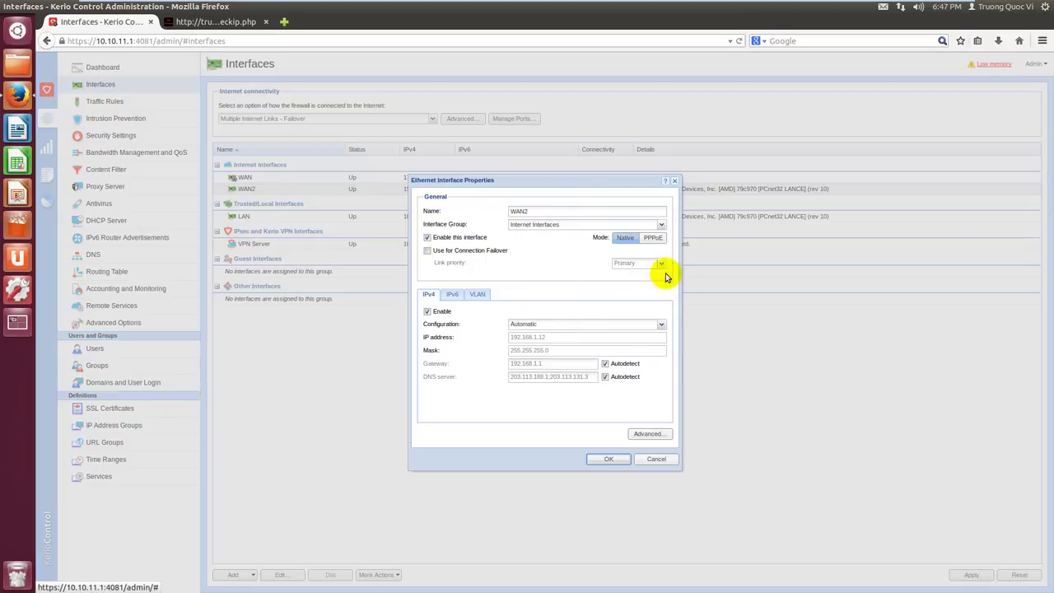
left_click(486, 251)
left_click(605, 459)
left_click(972, 574)
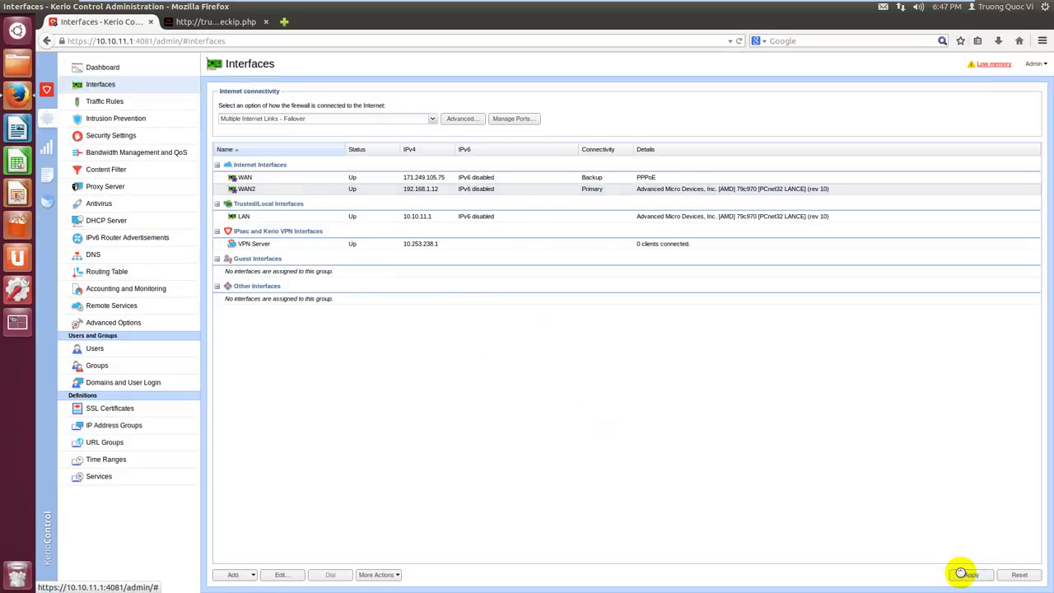
Compare the addresses of both WAN links with the public IP on the reloaded checkip.php page
left_click(429, 177)
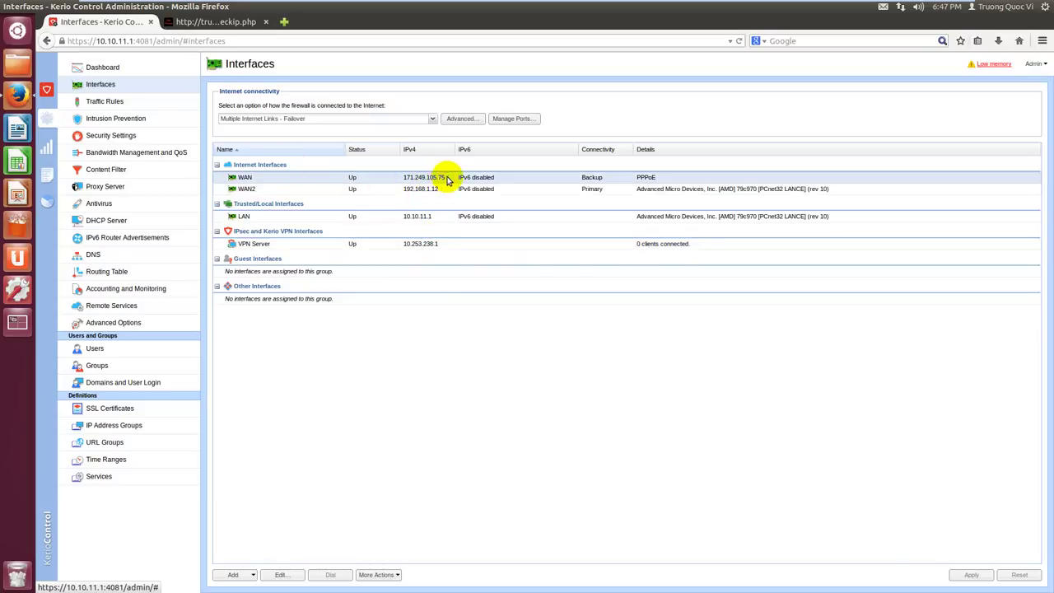
left_click(586, 192)
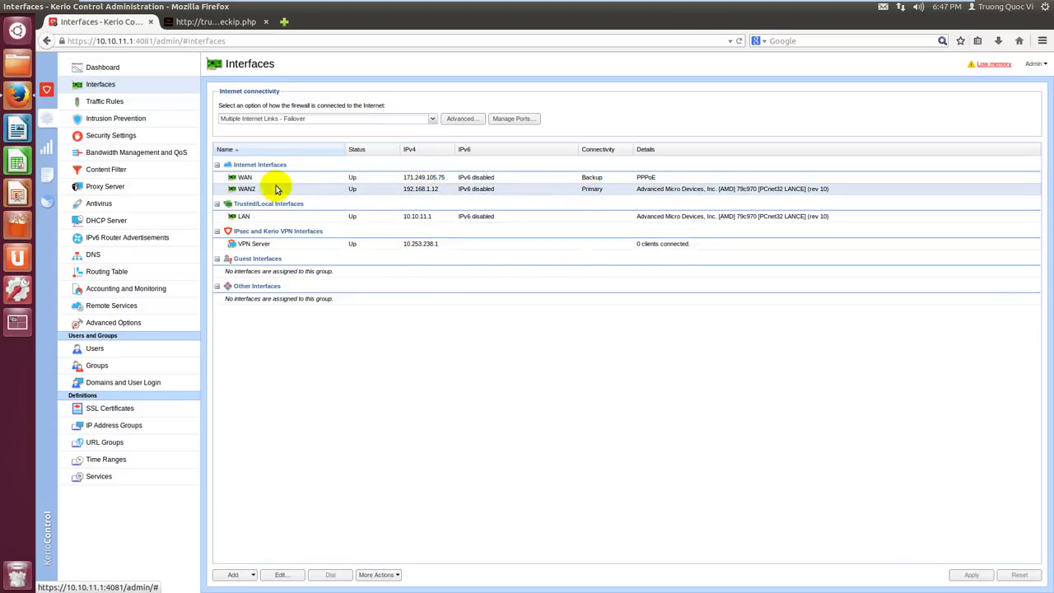
left_click(206, 27)
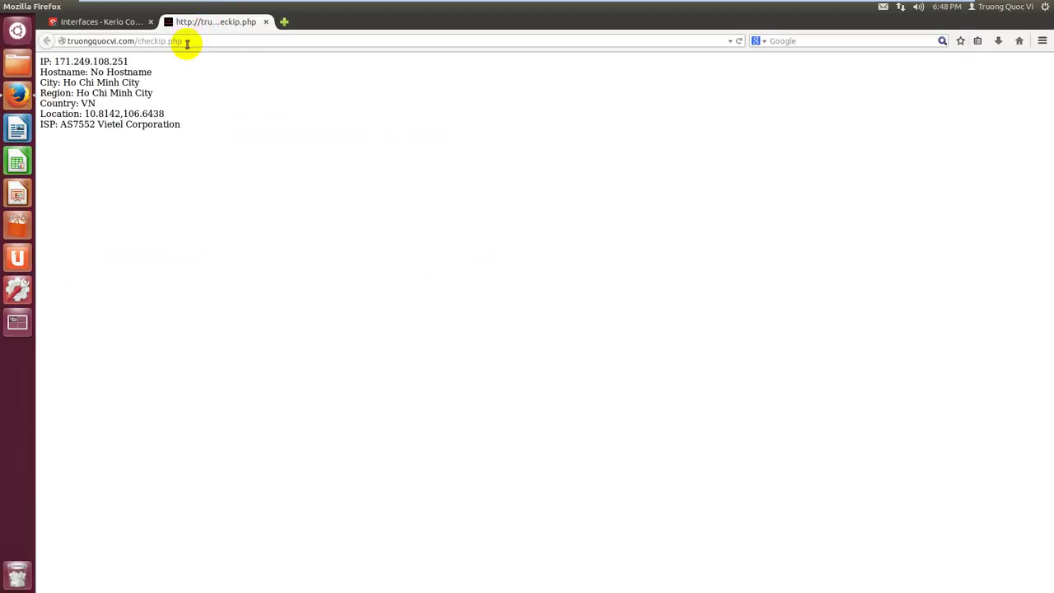
left_click(740, 41)
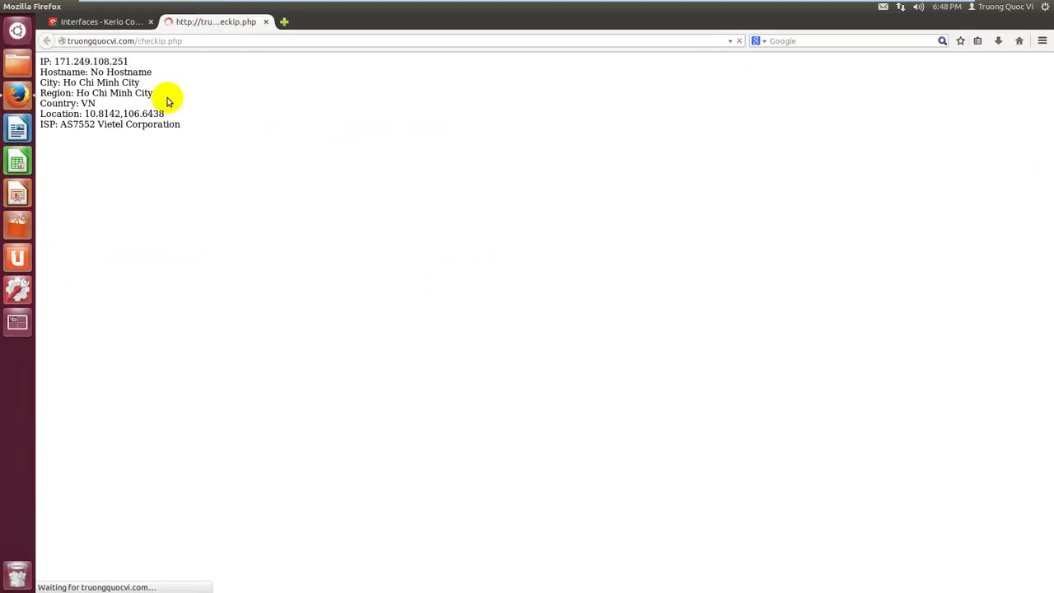
left_click_drag(141, 59, 55, 56)
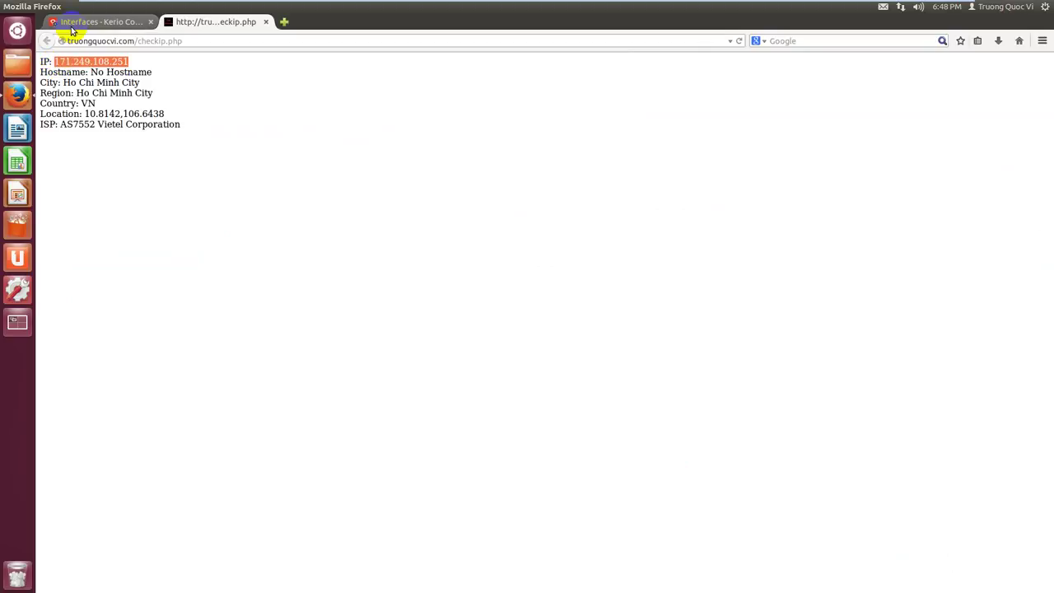
Disable the WAN2 interface to simulate a failure of the primary link and apply the change
left_click(74, 27)
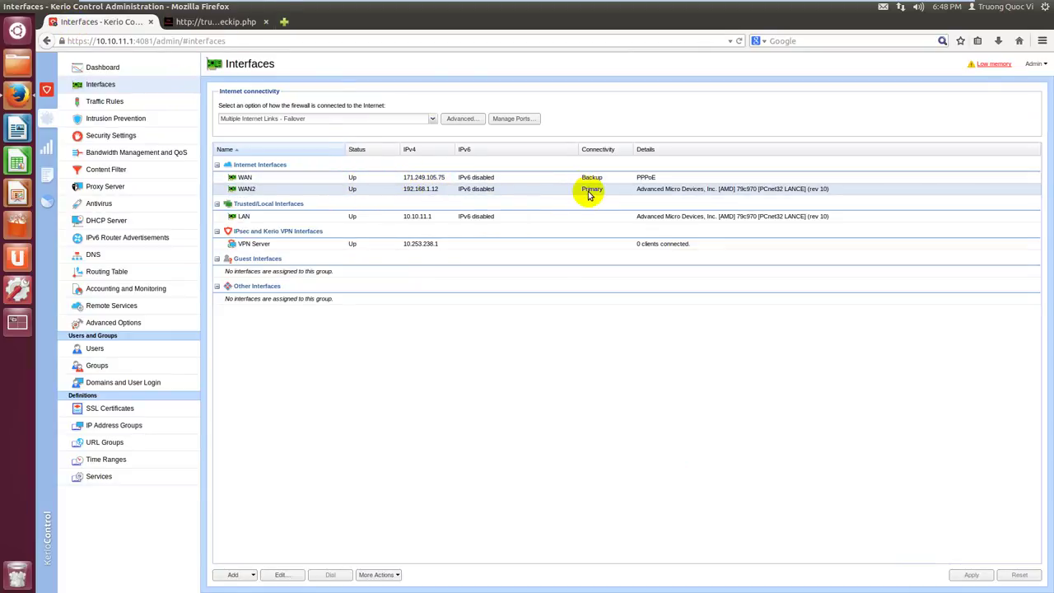
right_click(484, 192)
right_click(465, 191)
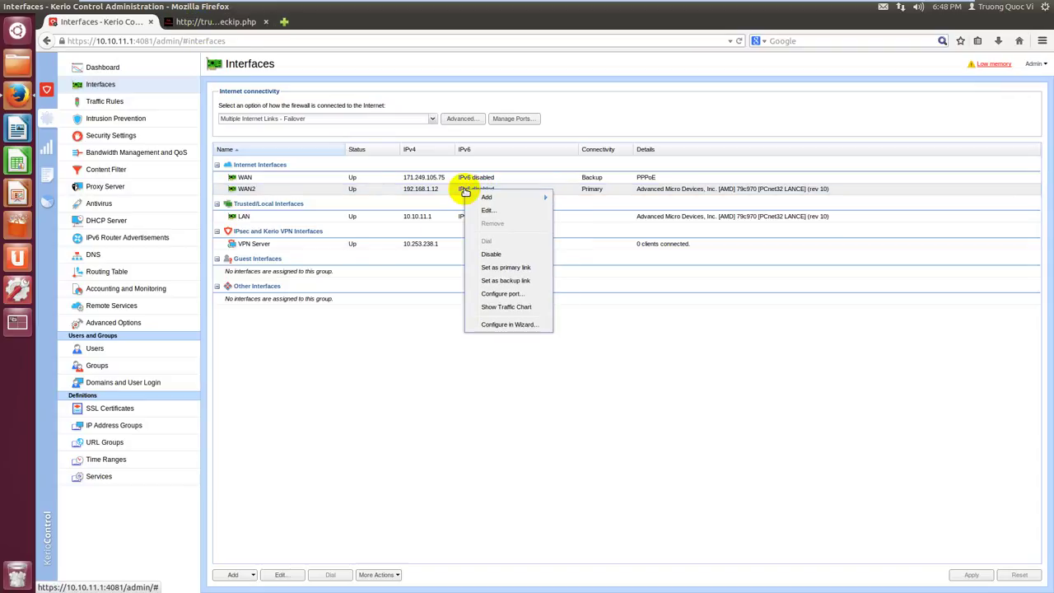
left_click(494, 253)
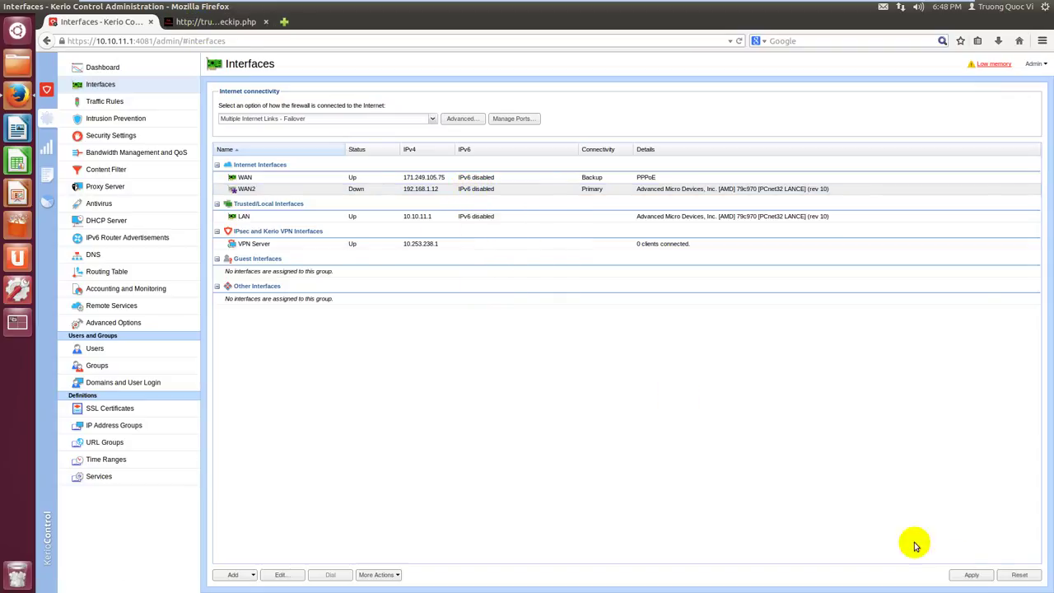
left_click(976, 576)
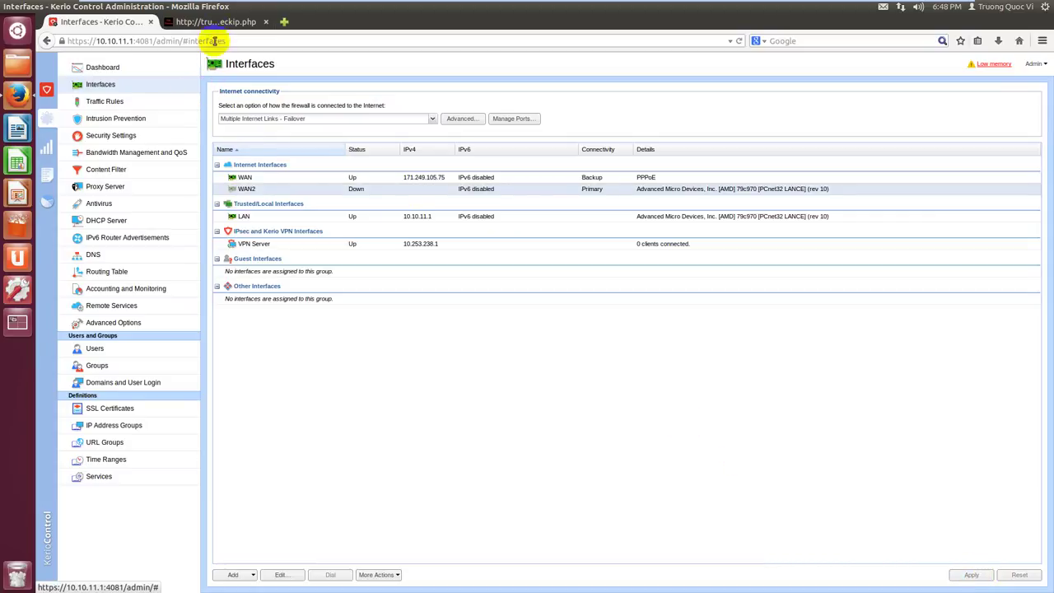
Reload checkip.php to test Internet access over the backup link, checking the status of both WAN interfaces in between
left_click(216, 21)
left_click(739, 41)
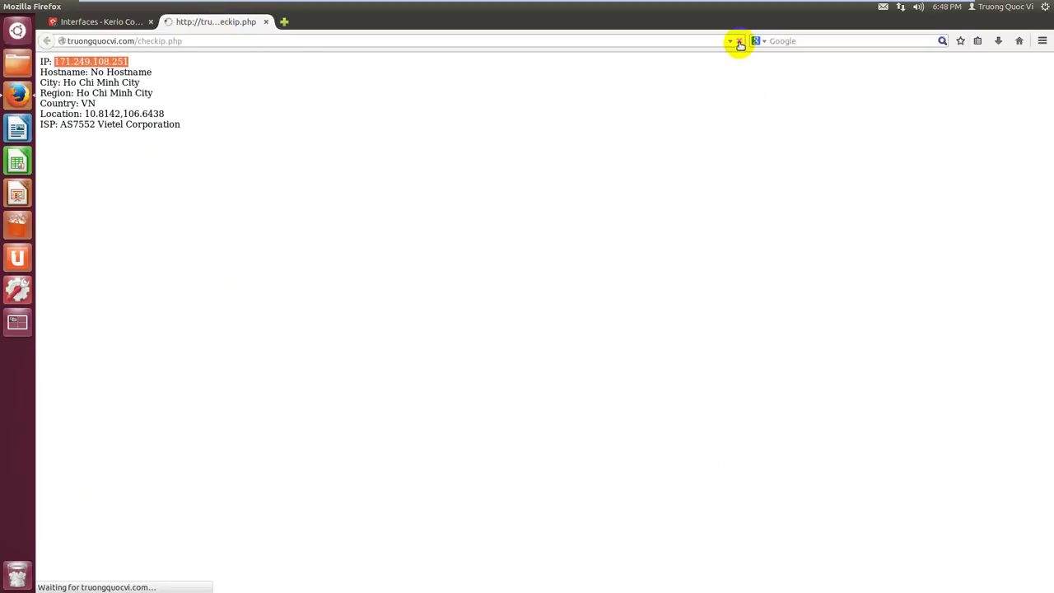
left_click(741, 42)
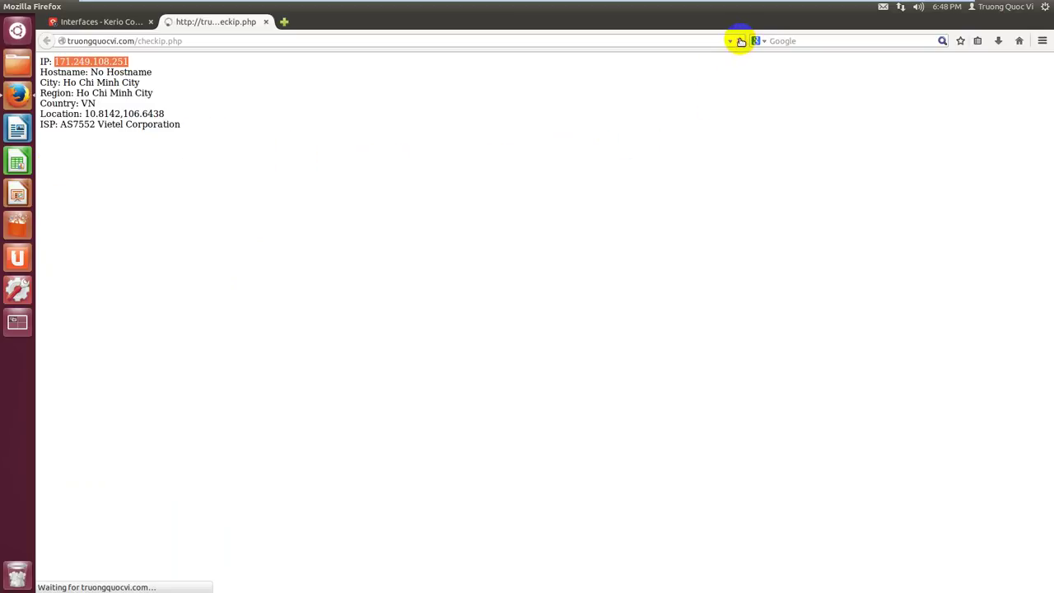
left_click(91, 22)
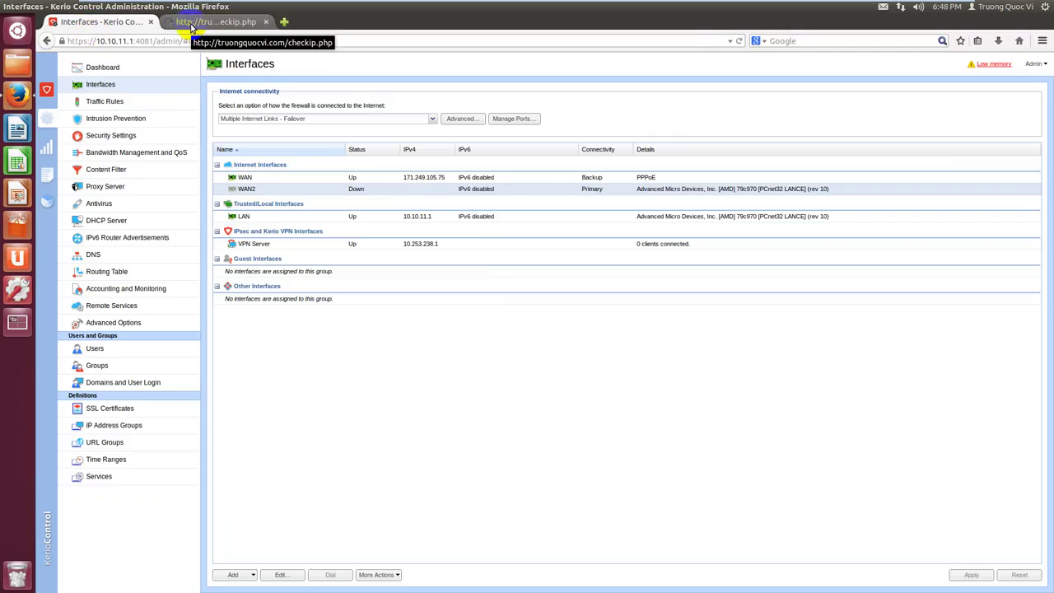
left_click(192, 25)
left_click(74, 22)
left_click(206, 25)
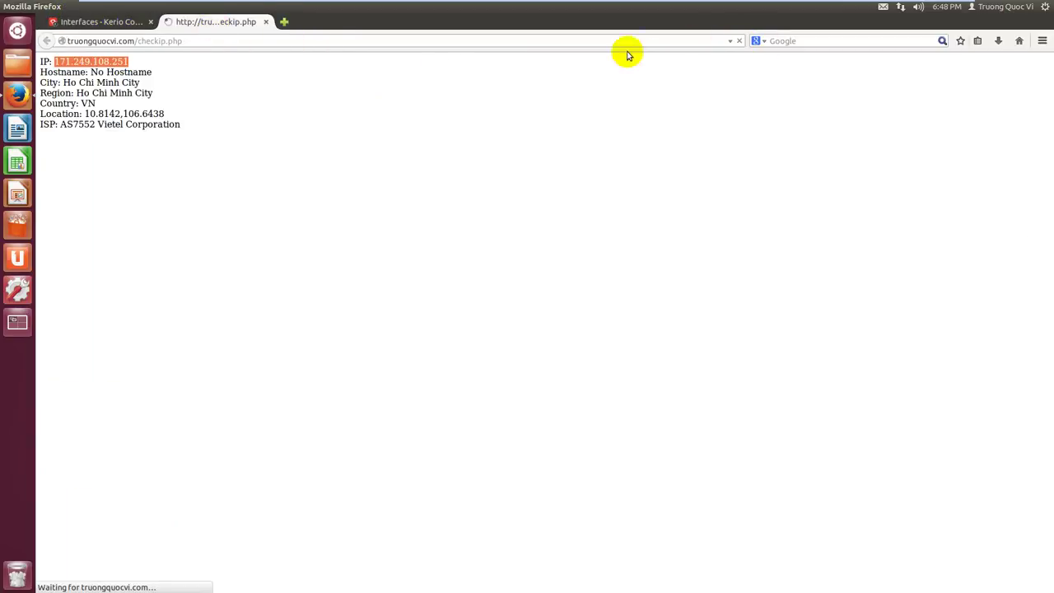
left_click(216, 43)
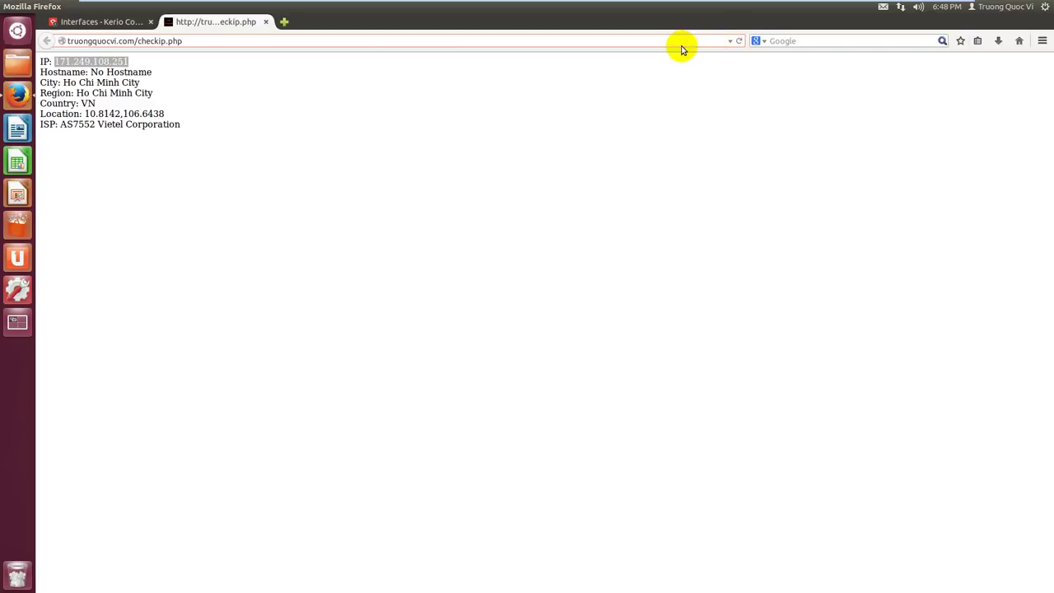
key("Return")
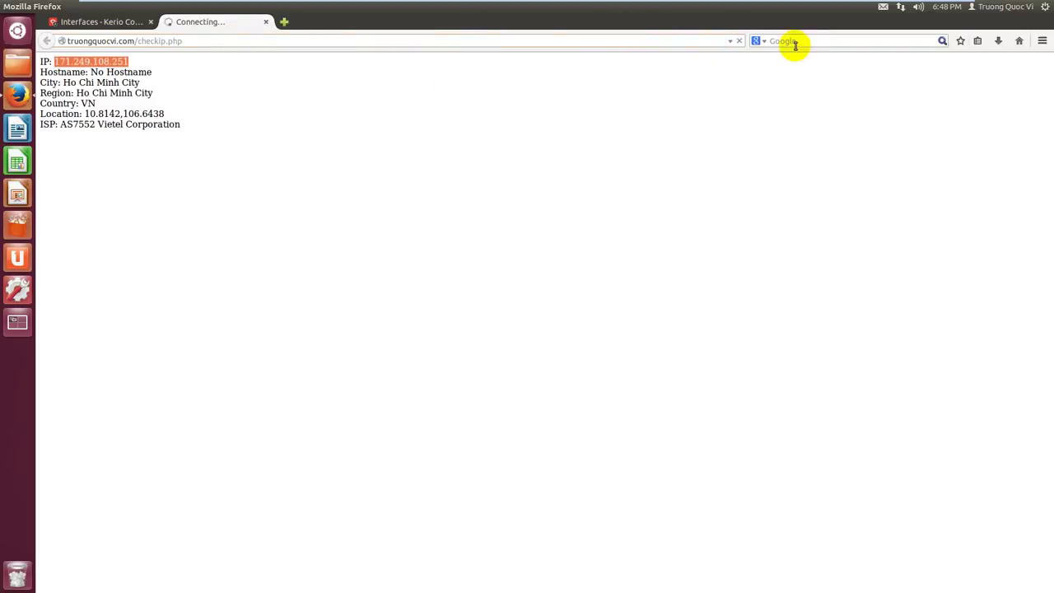
left_click(105, 24)
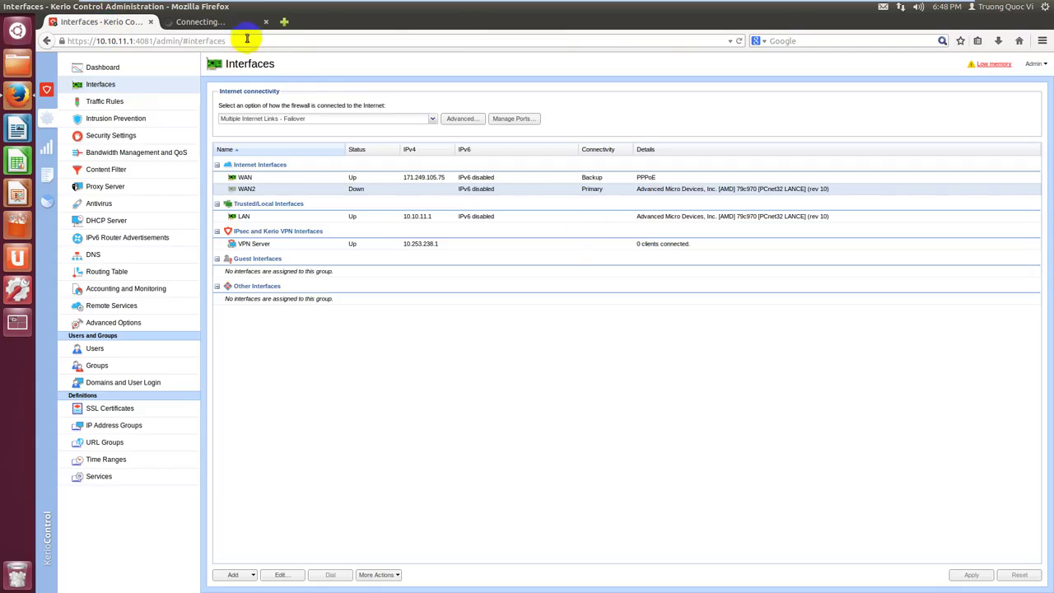
left_click(221, 23)
left_click(98, 27)
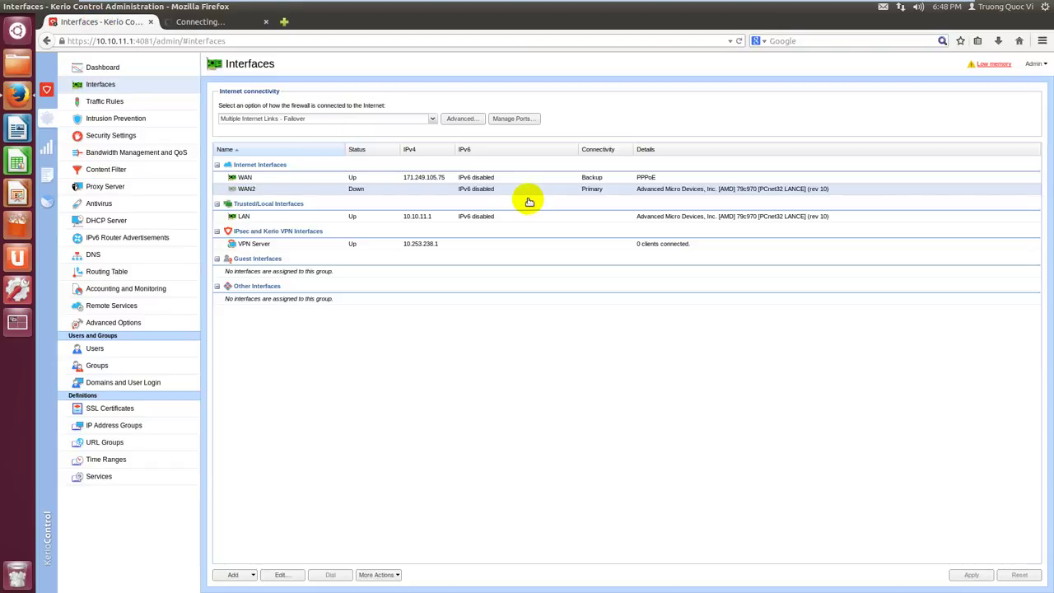
Re-enable the WAN2 interface and apply the change, checking the checkip.php page in between
right_click(481, 191)
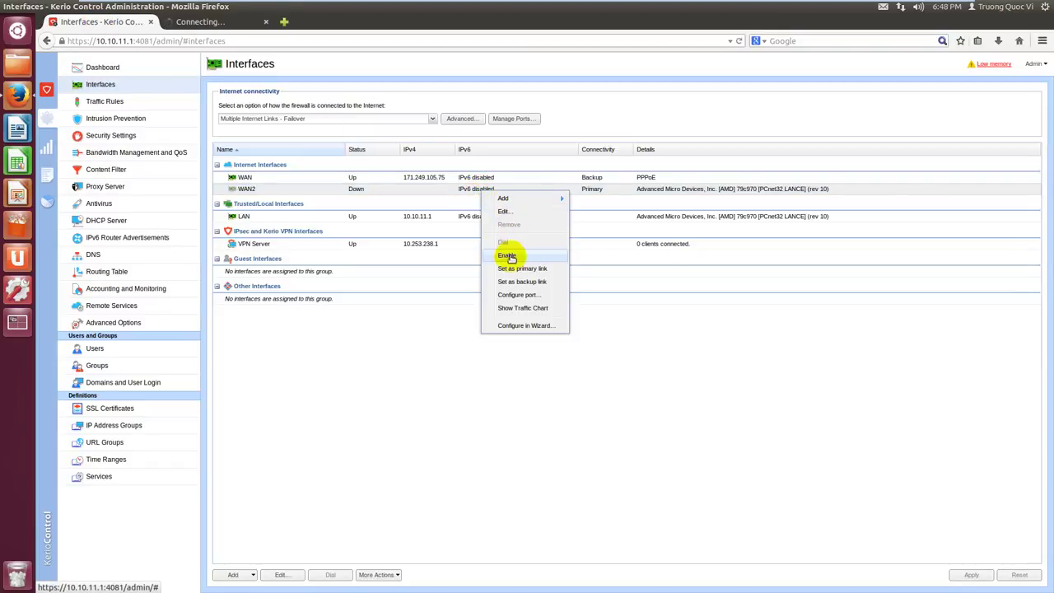
left_click(508, 256)
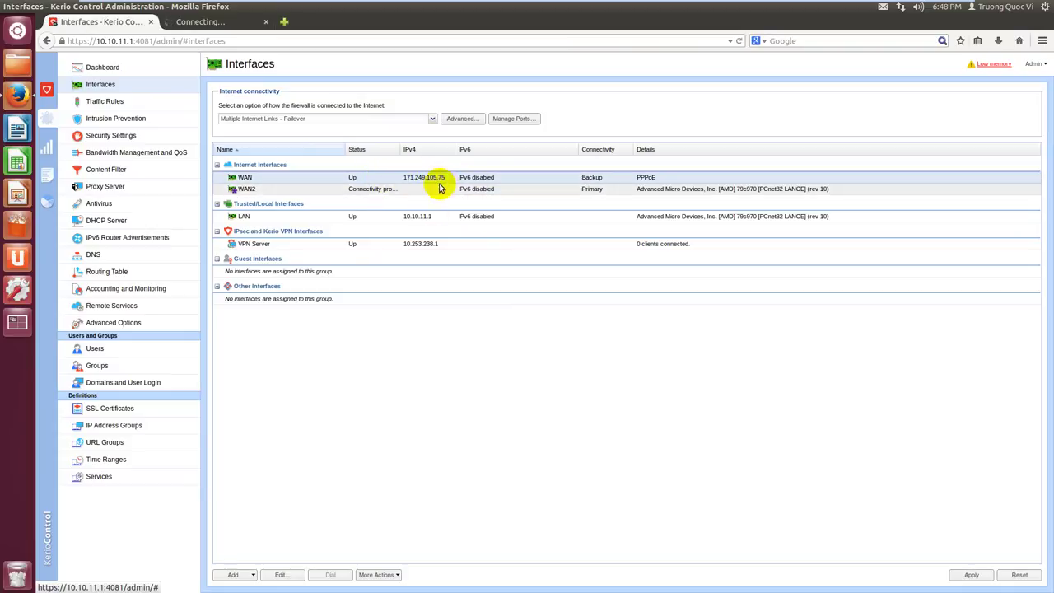
left_click(204, 24)
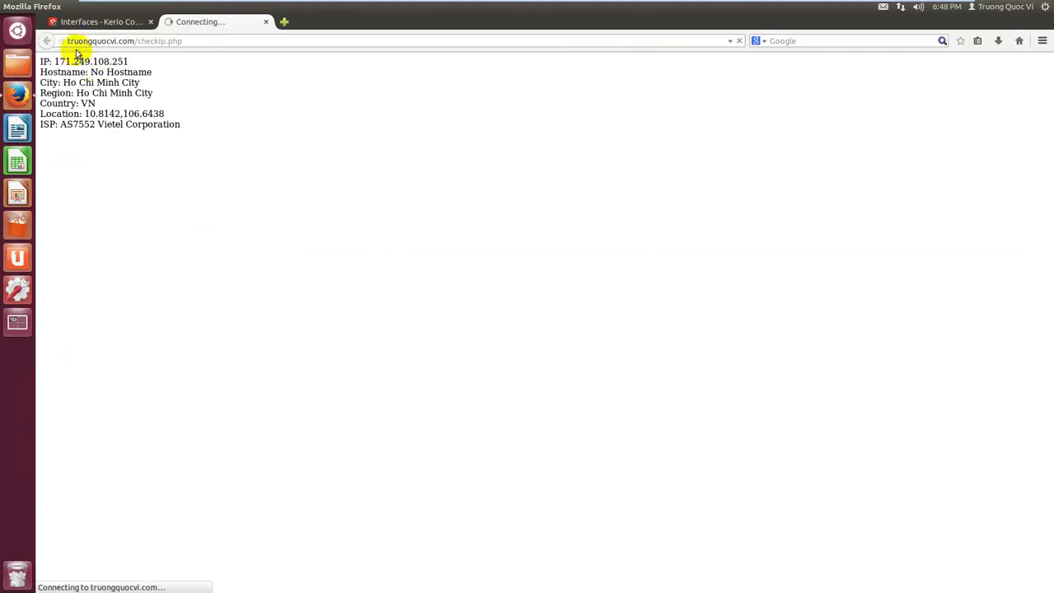
left_click(78, 21)
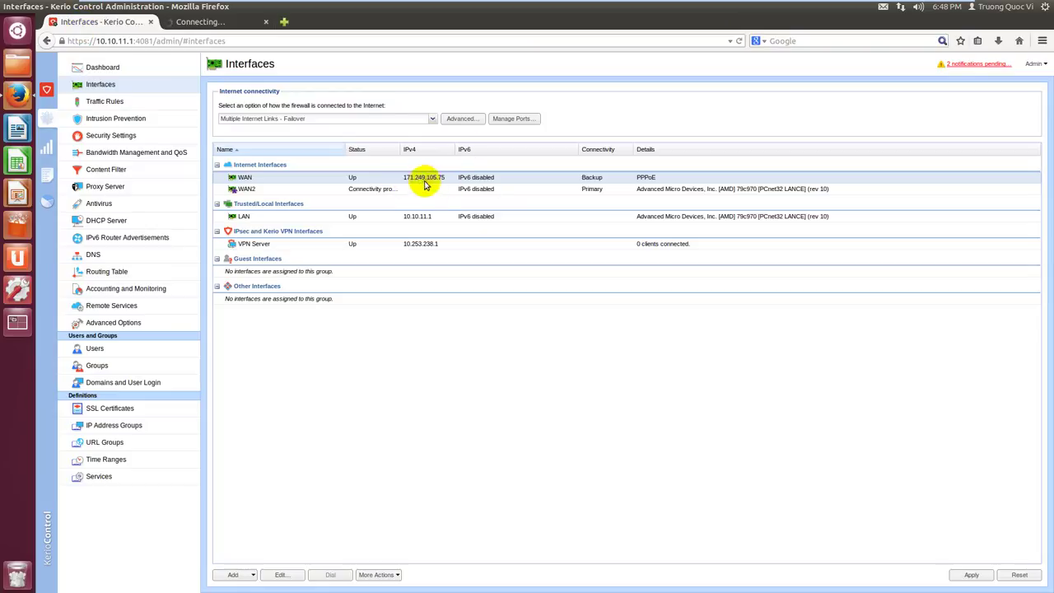
left_click(979, 574)
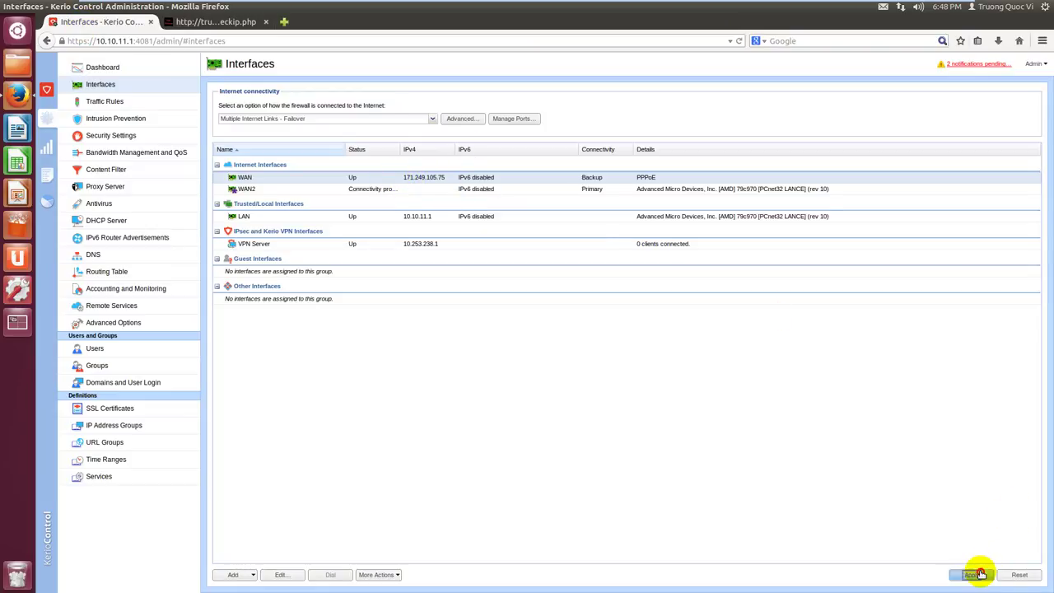
Compare the public IP on the checkip.php page with the addresses of WAN and the re-enabled WAN2
left_click(202, 22)
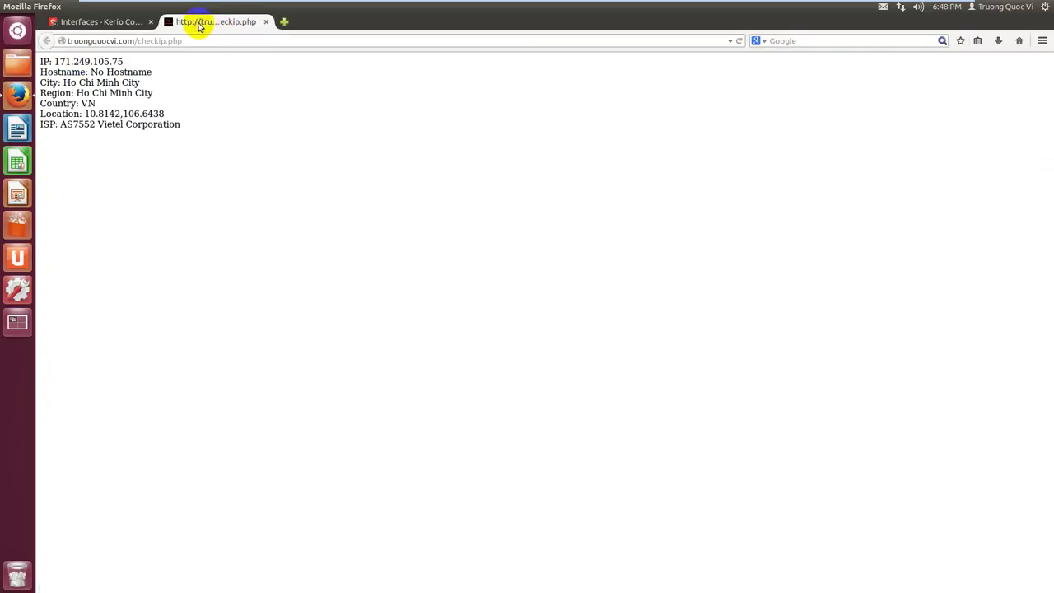
left_click(99, 29)
left_click(210, 22)
left_click(87, 51)
left_click(70, 21)
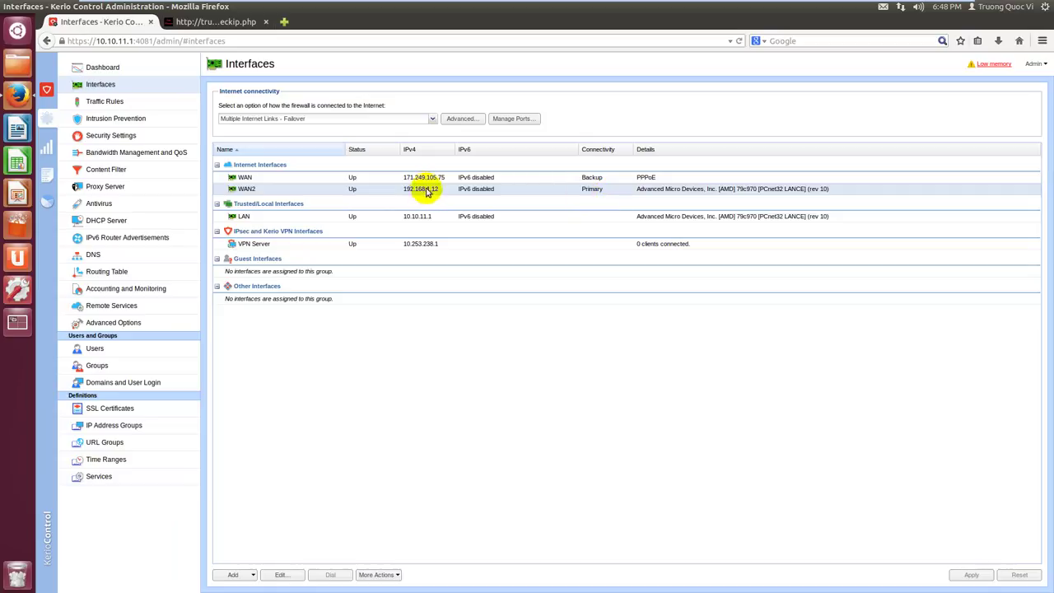
left_click(213, 22)
left_click(110, 23)
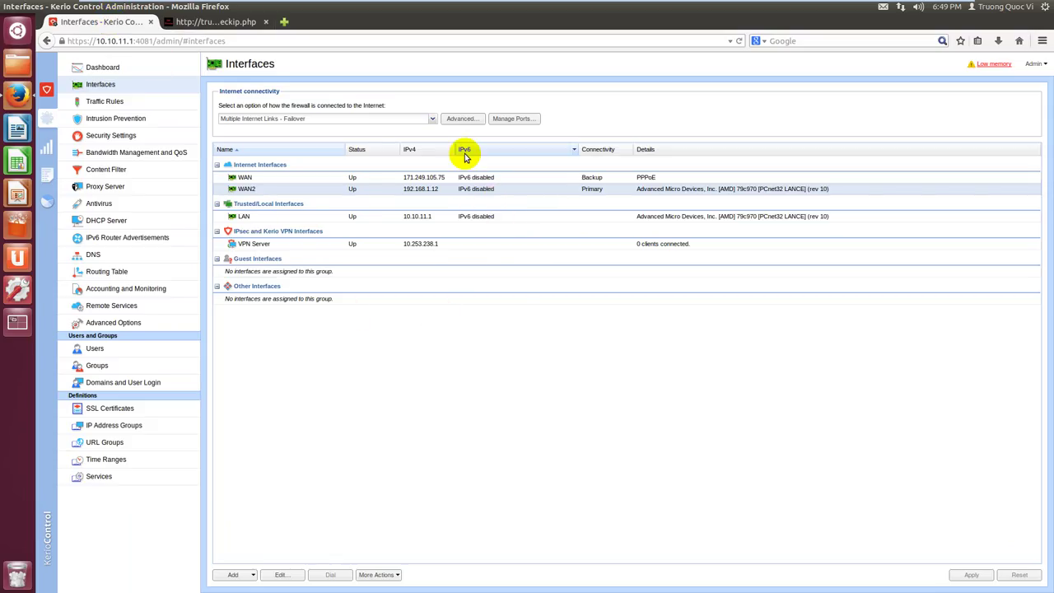
Set the Internet connectivity to Multiple Internet Links - Load Balancing and apply the change
left_click(430, 119)
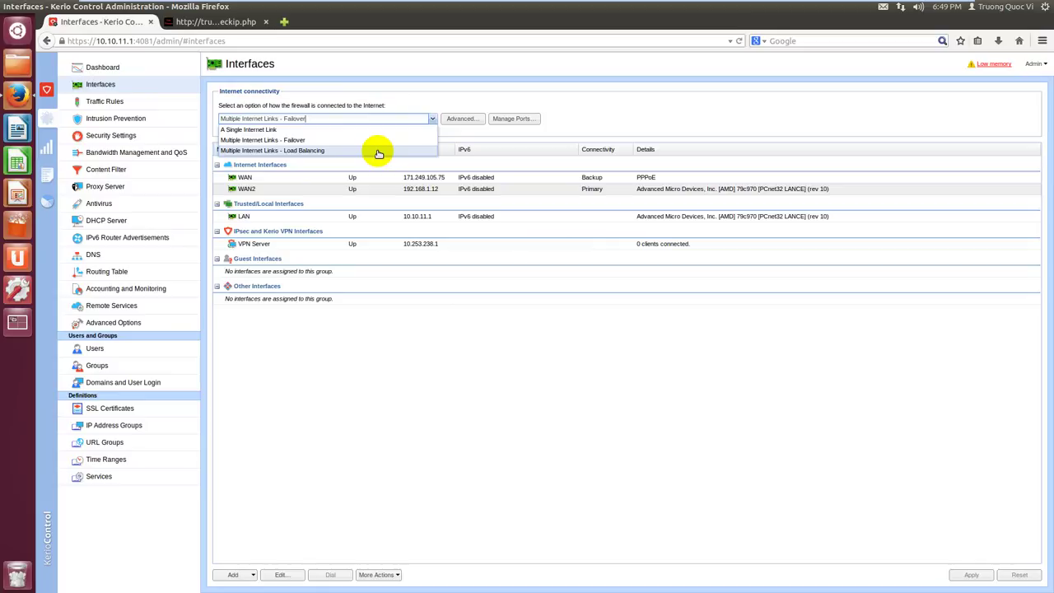
left_click(310, 151)
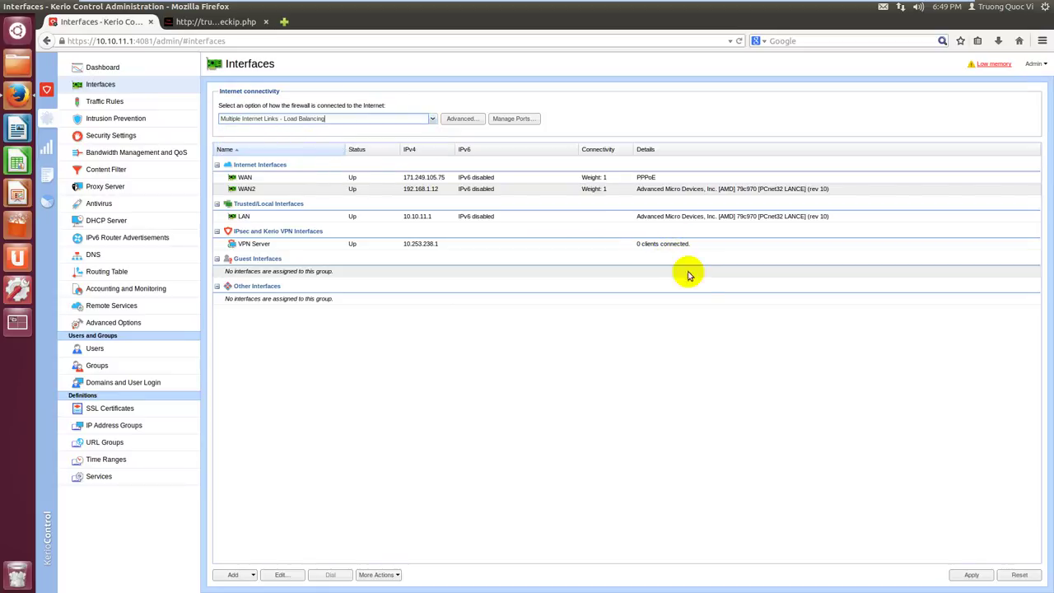
left_click(972, 576)
Examine the load-balancing link weights of WAN and WAN2, including the weight setting in the WAN interface properties
right_click(523, 179)
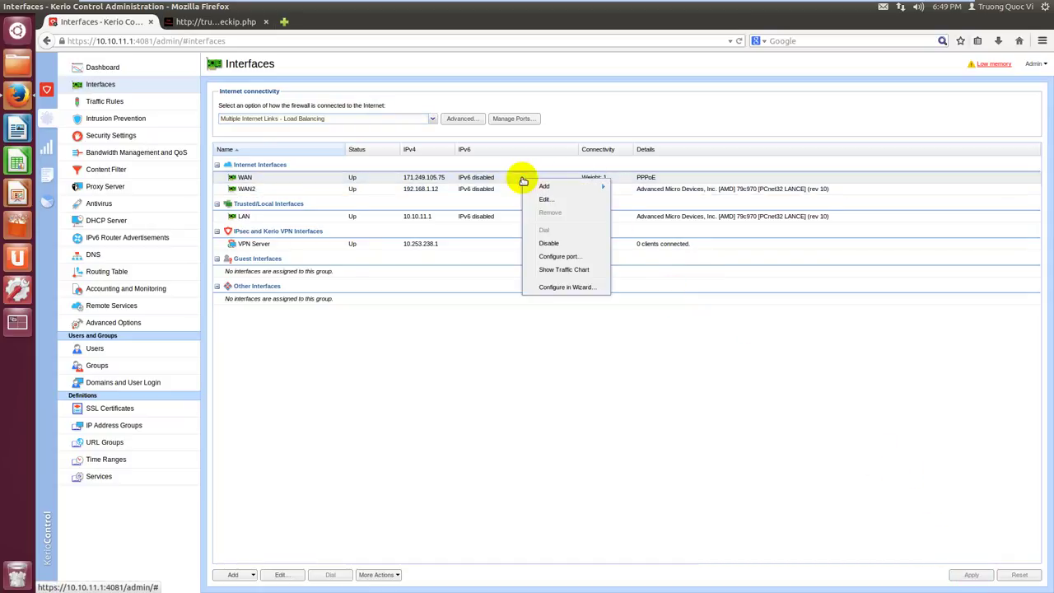
left_click(382, 371)
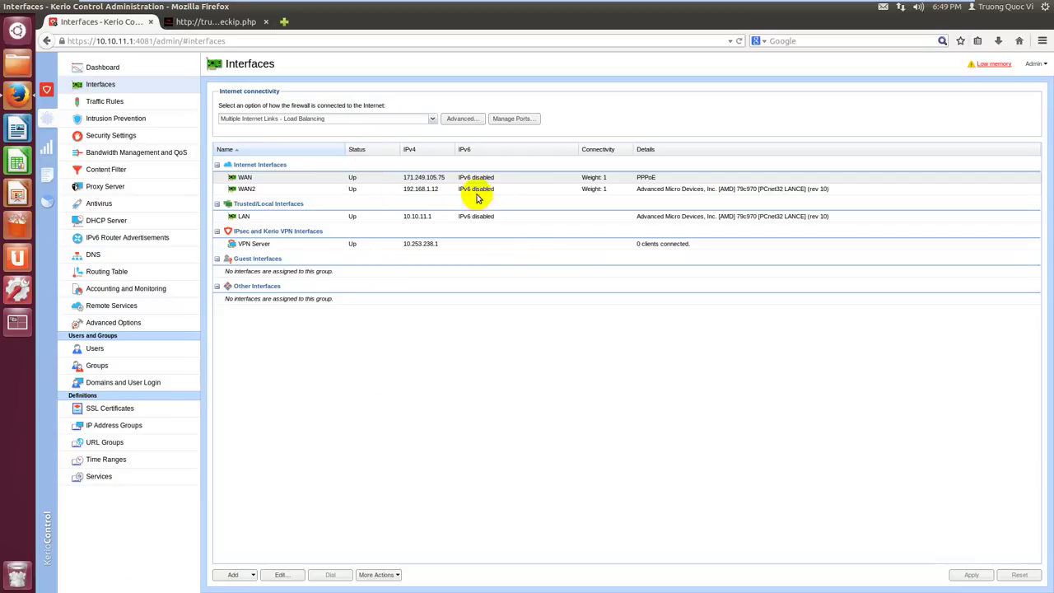
left_click(590, 189)
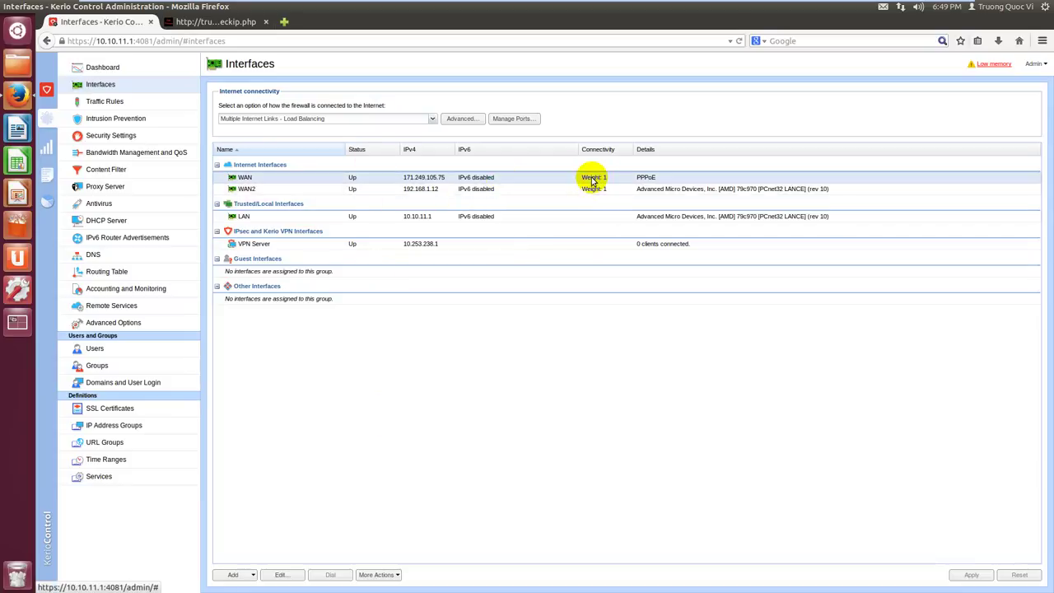
left_click_drag(588, 188, 517, 181)
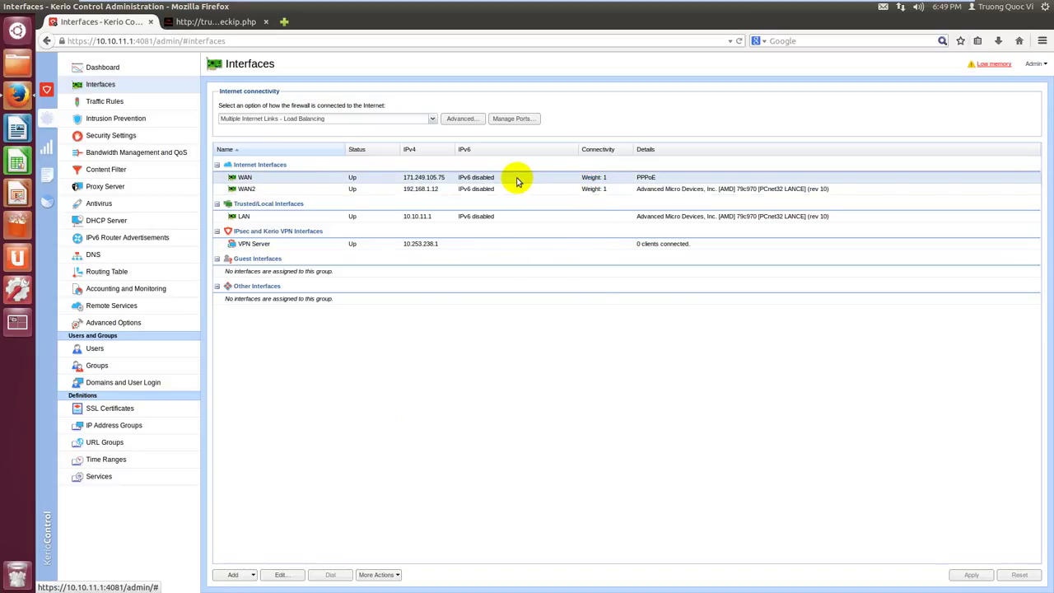
right_click(517, 181)
left_click(550, 201)
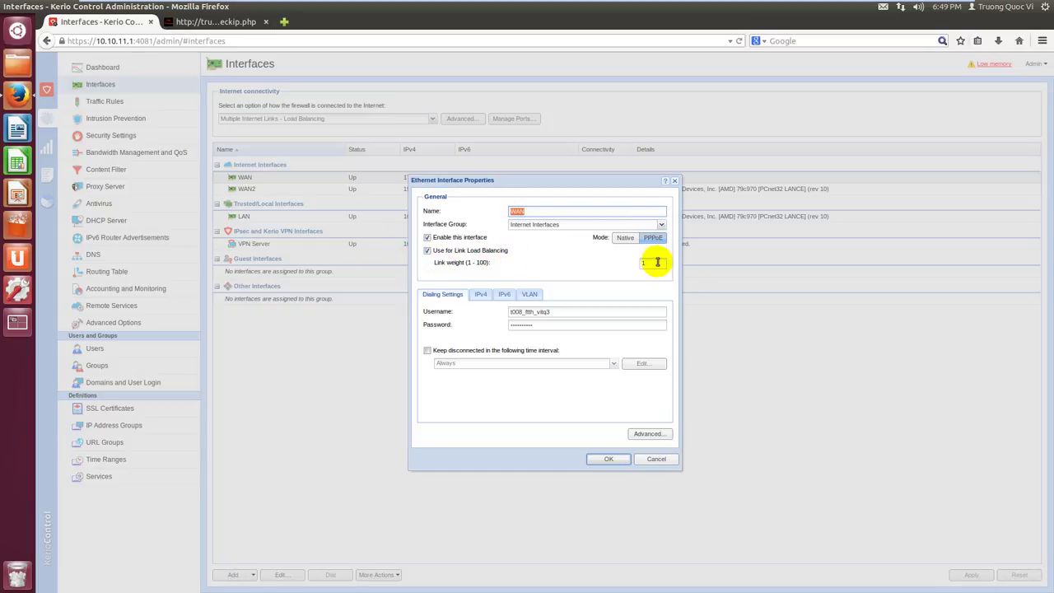
left_click(656, 459)
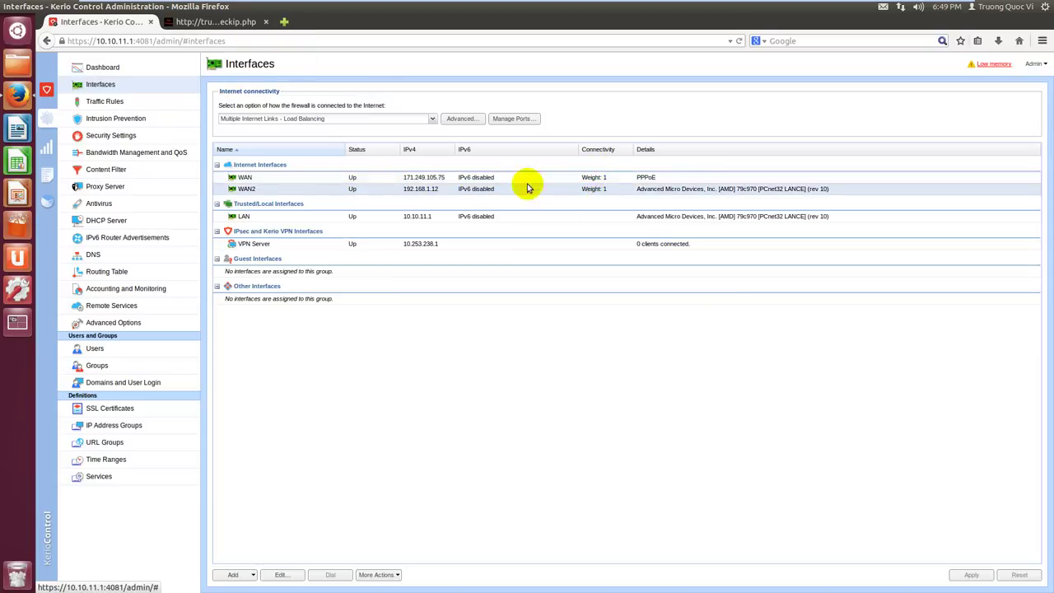
left_click(591, 179)
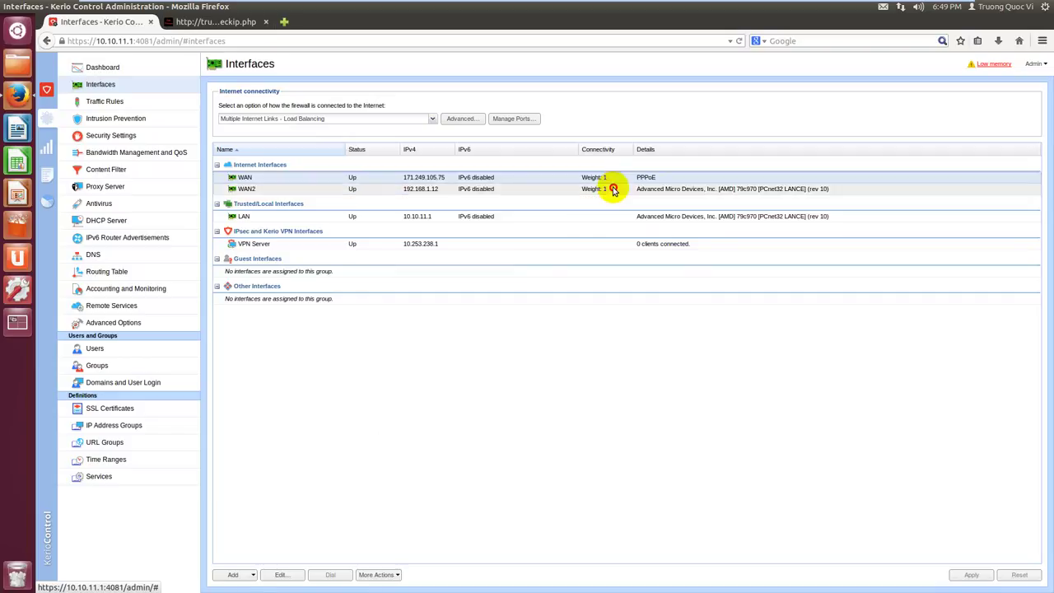
Check which WAN link's address matches the public IP shown on checkip.php in load balancing mode
left_click(209, 23)
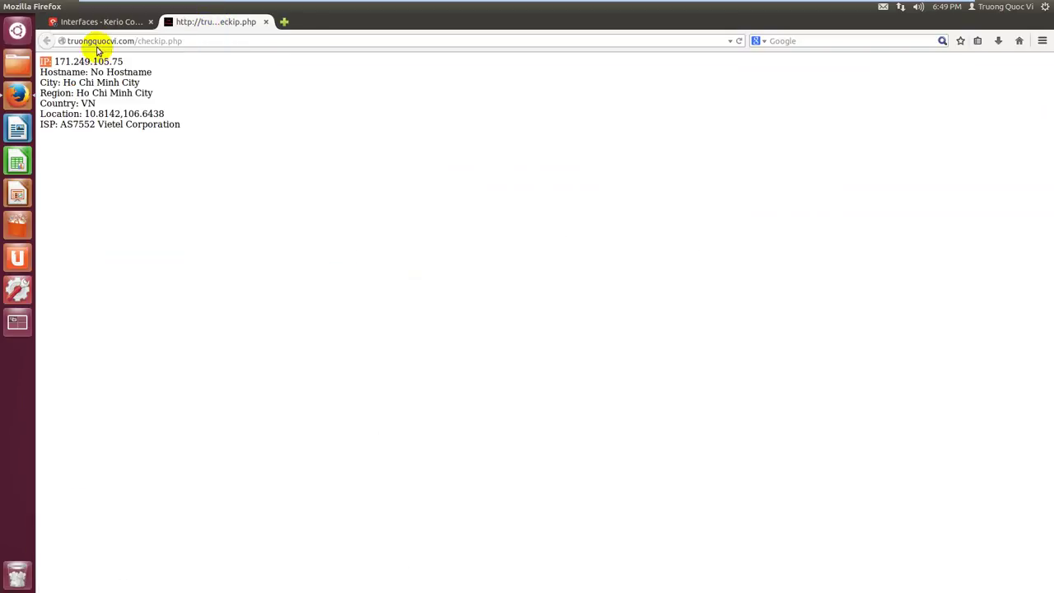
left_click(118, 25)
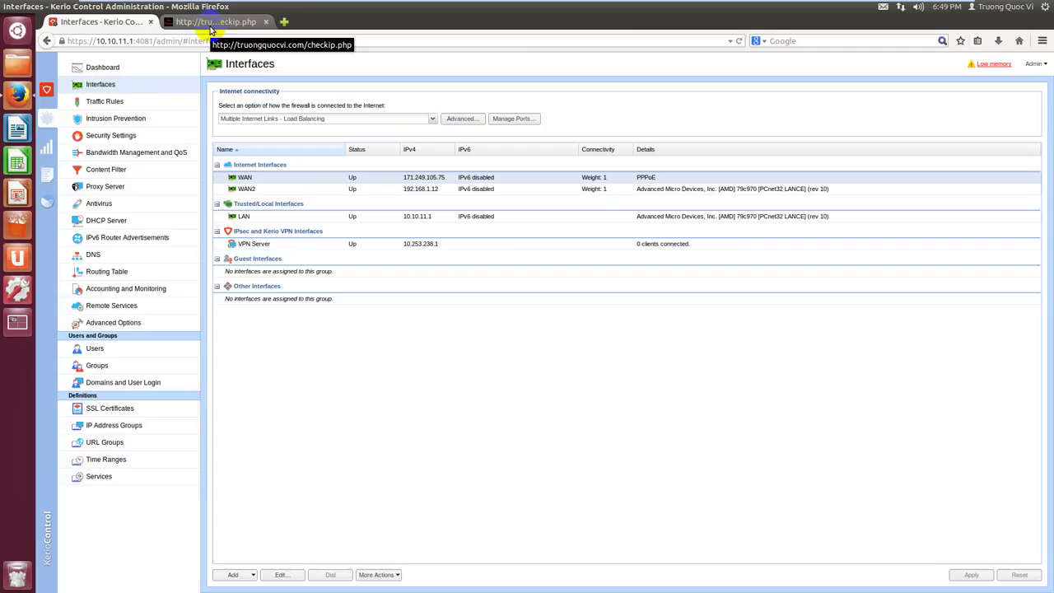
left_click(212, 25)
left_click(105, 24)
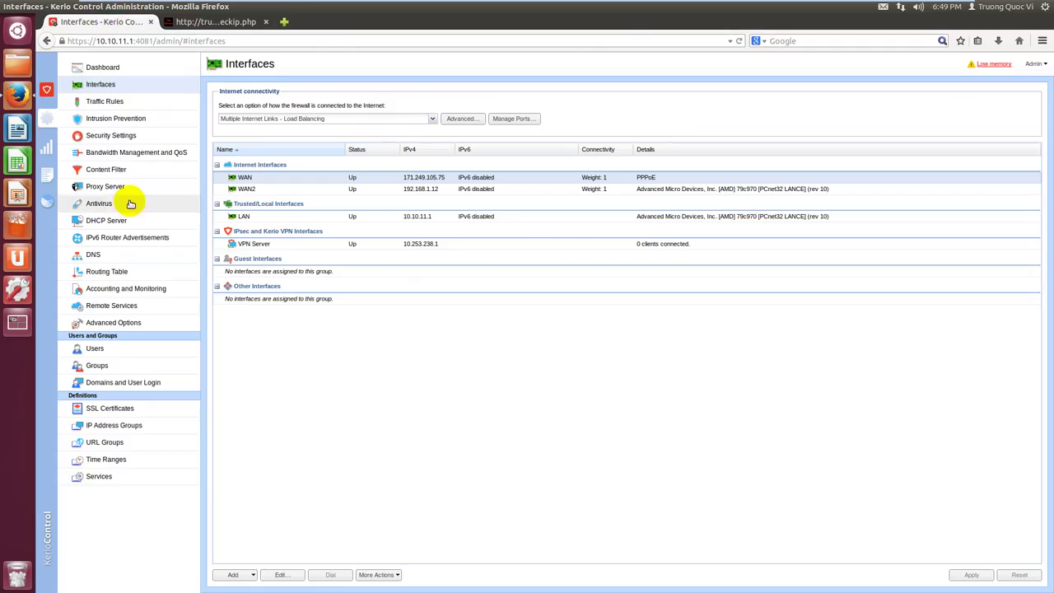
left_click(466, 189)
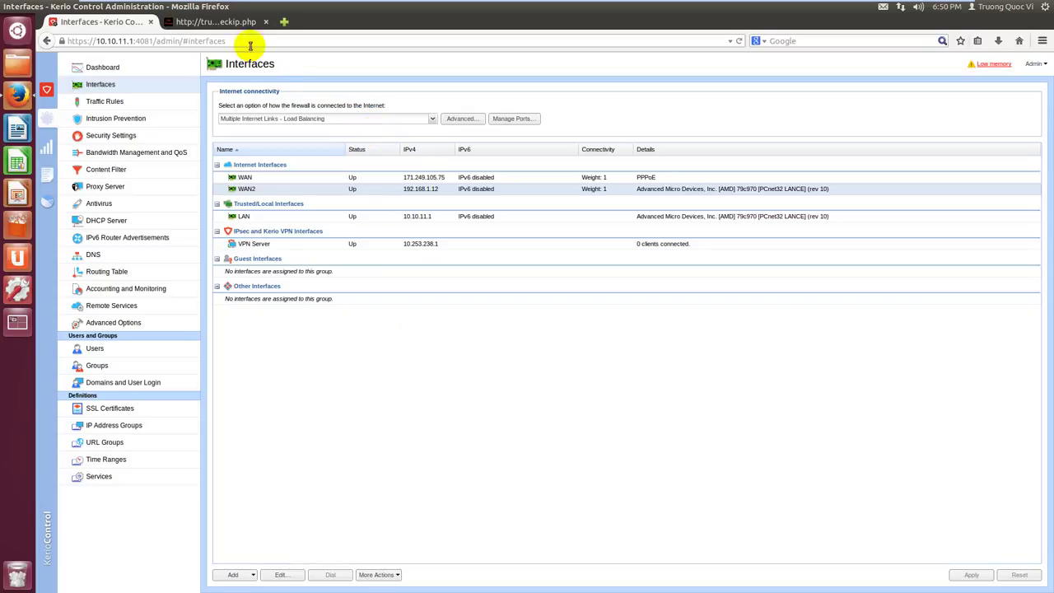
left_click(227, 21)
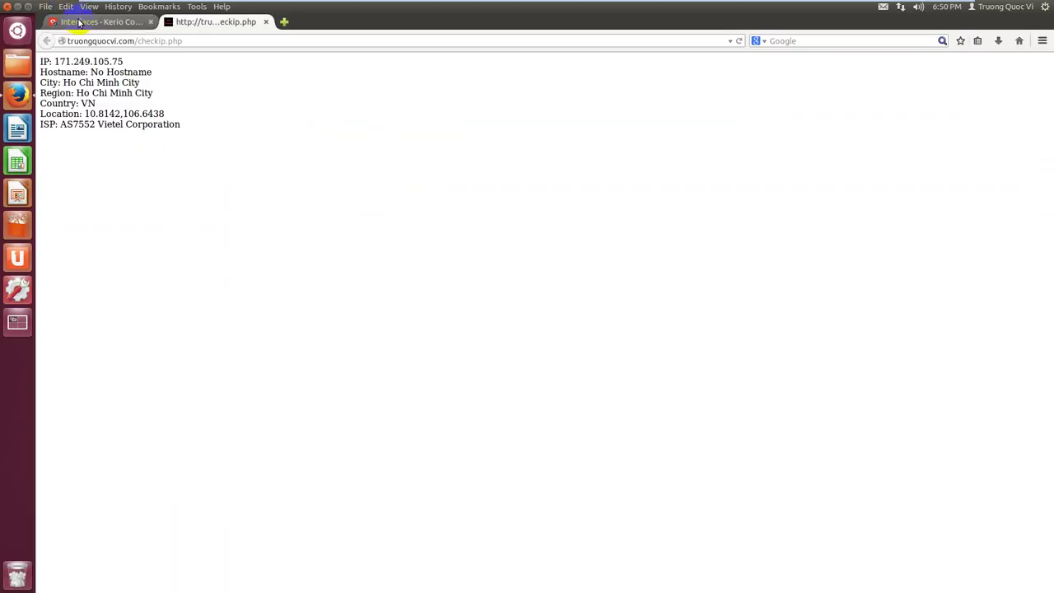
left_click(95, 22)
left_click(289, 179)
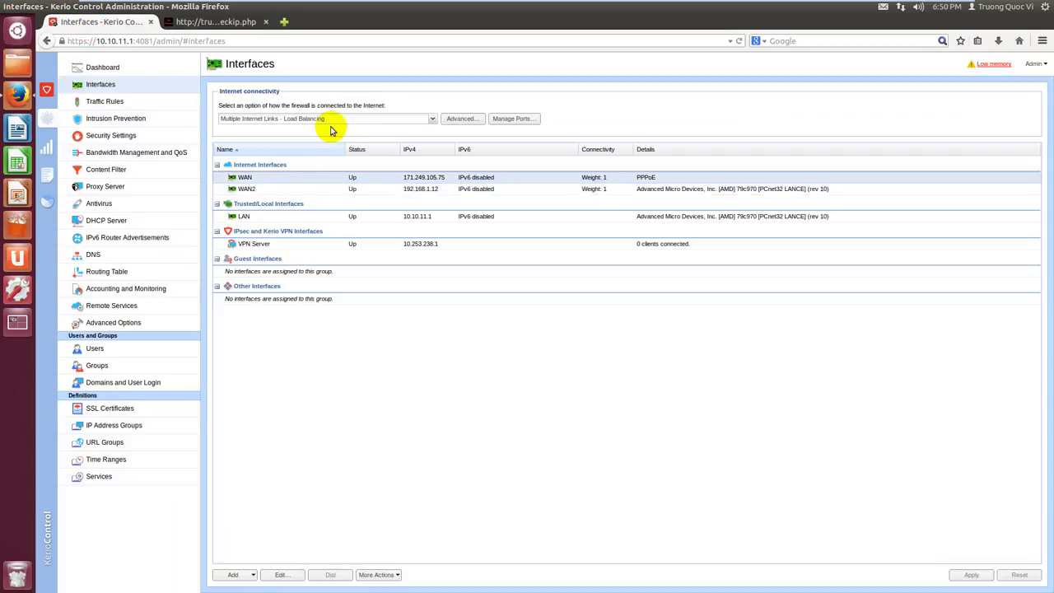
Reload checkip.php several times to see which WAN link carries the traffic, rechecking the interface list in between
left_click(232, 25)
left_click(741, 41)
left_click(114, 28)
left_click(190, 26)
key("F5")
key("F5")
key("F5")
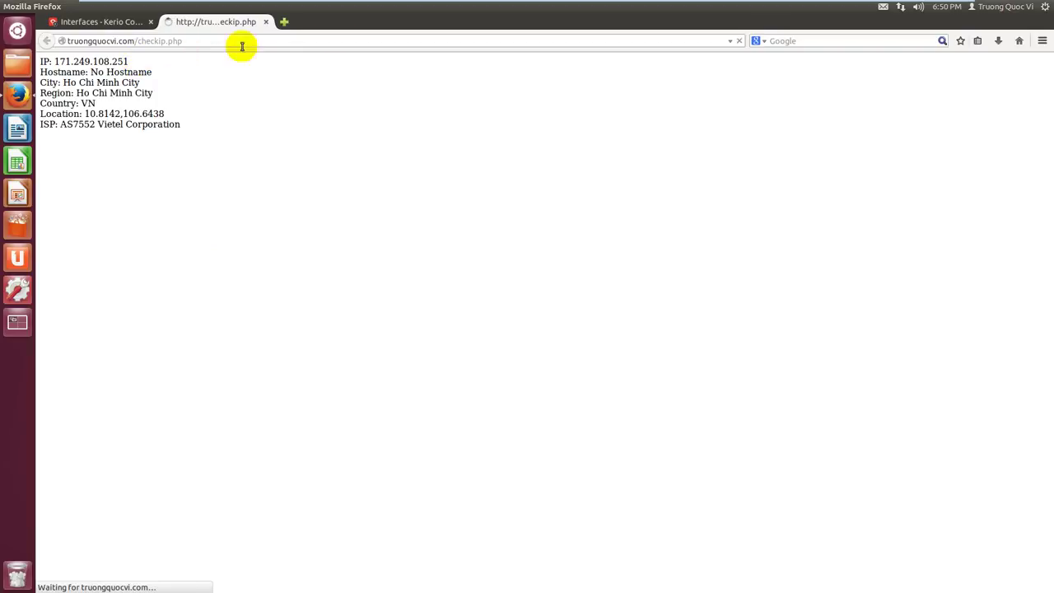
Run a speed test on speedtest.net in a new browser tab, and close that tab
left_click(284, 21)
type("speedtest.net")
key("Return")
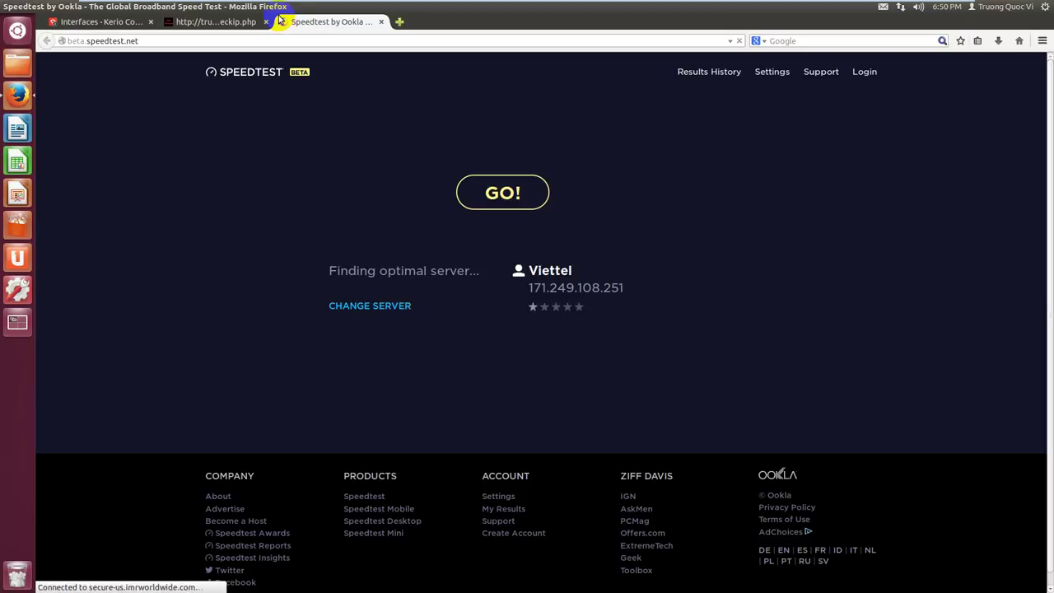
left_click(497, 193)
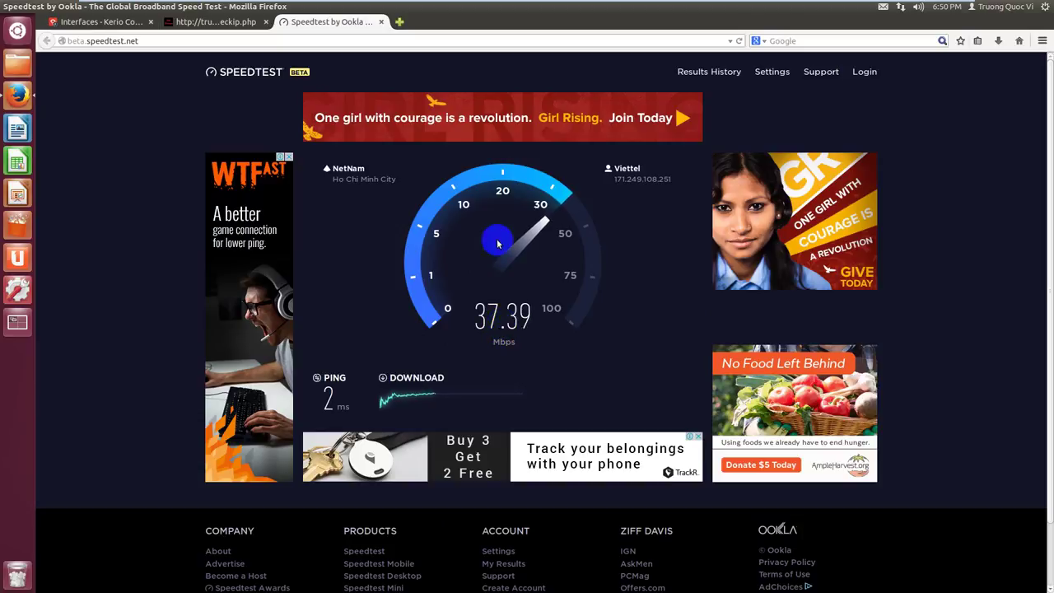
left_click(381, 22)
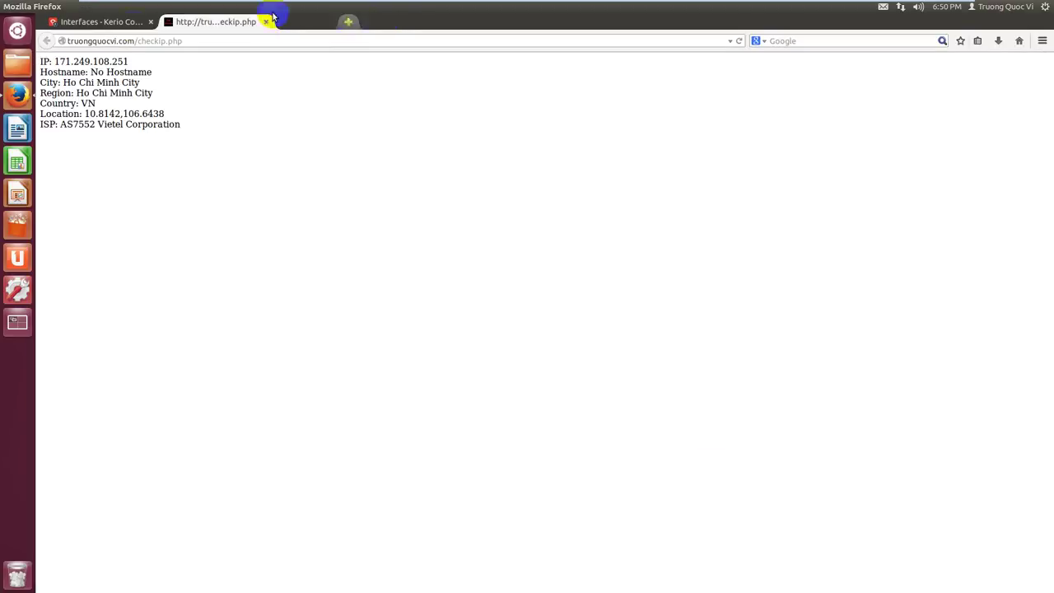
Set the Internet access (NAT) traffic rule to load balancing per connection, apply it, and return to the interface list
left_click(103, 21)
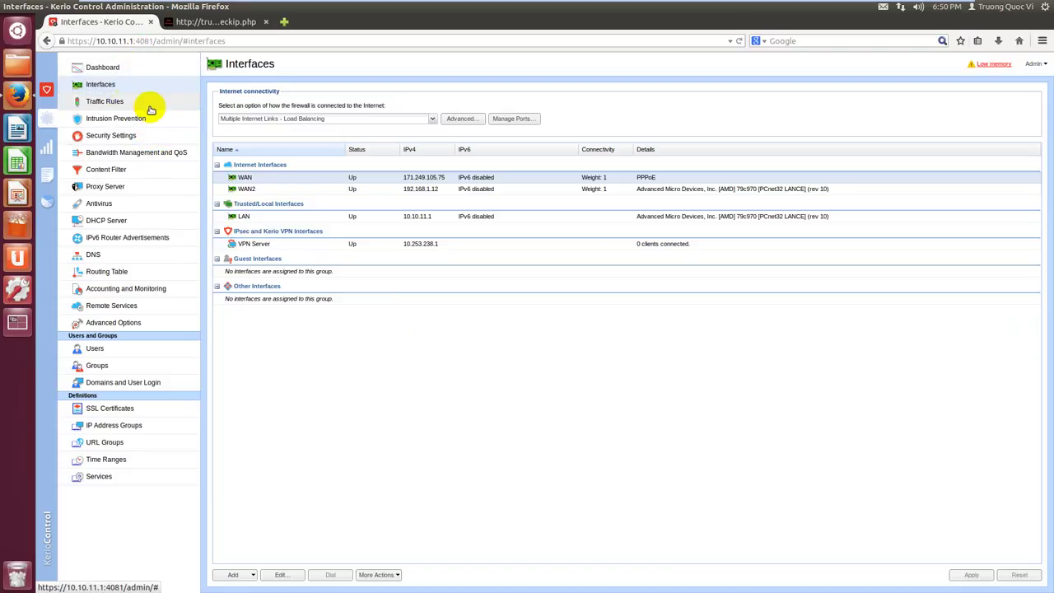
left_click(119, 103)
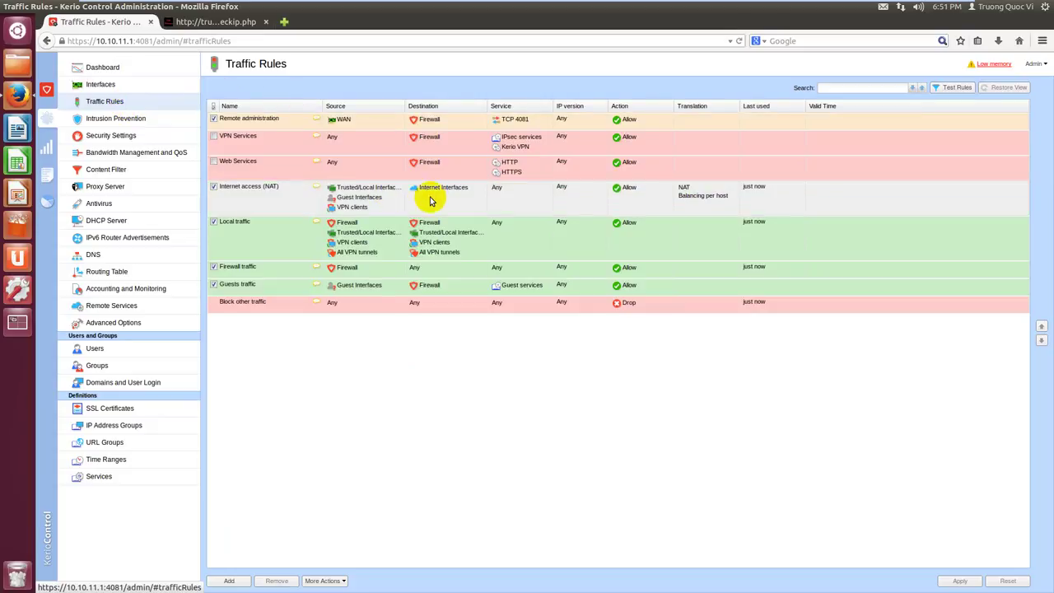
left_click(243, 196)
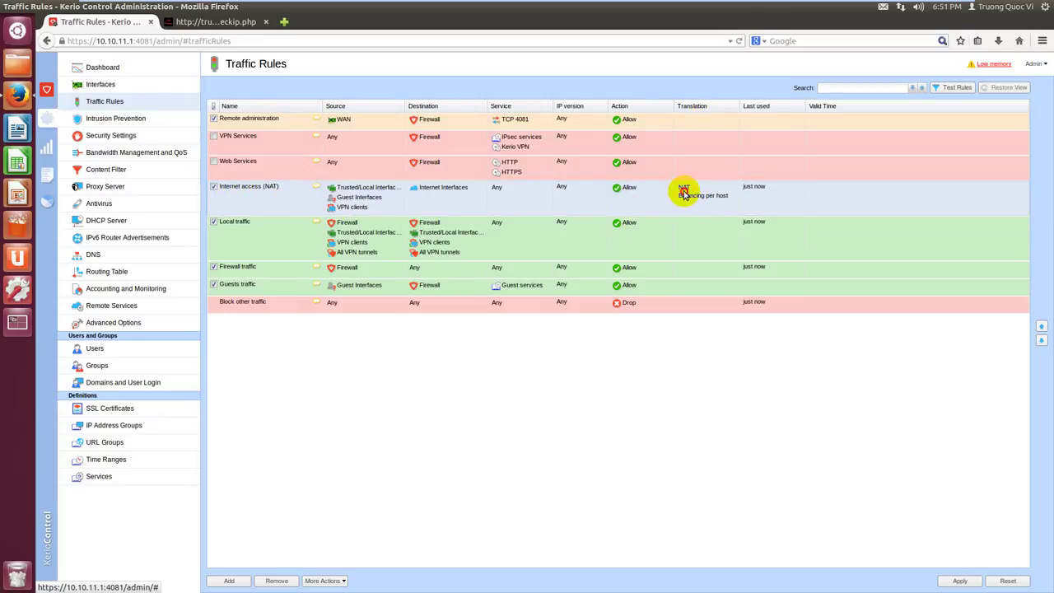
double_click(704, 201)
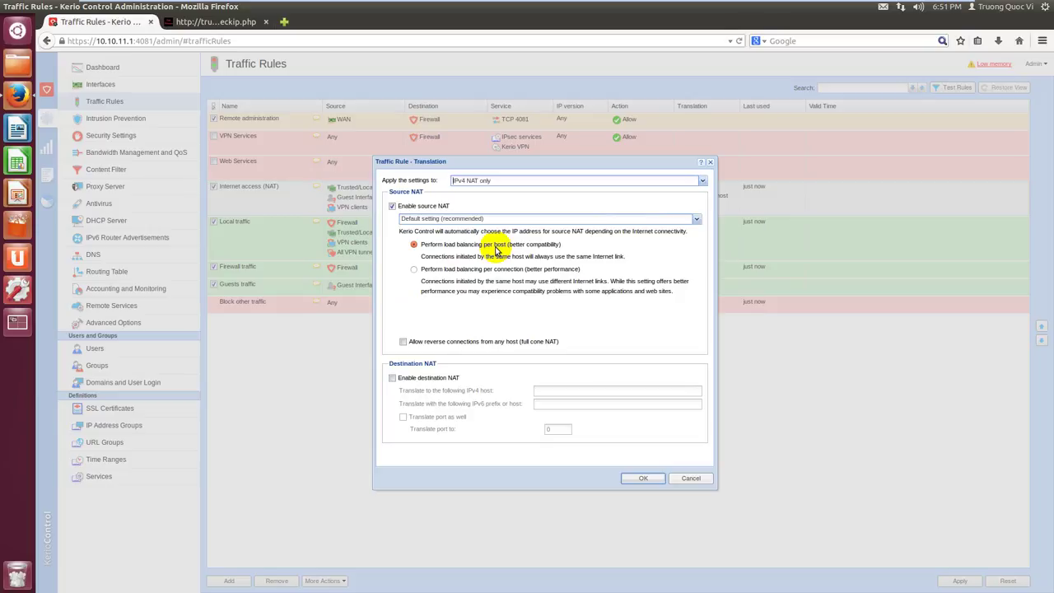
left_click(459, 270)
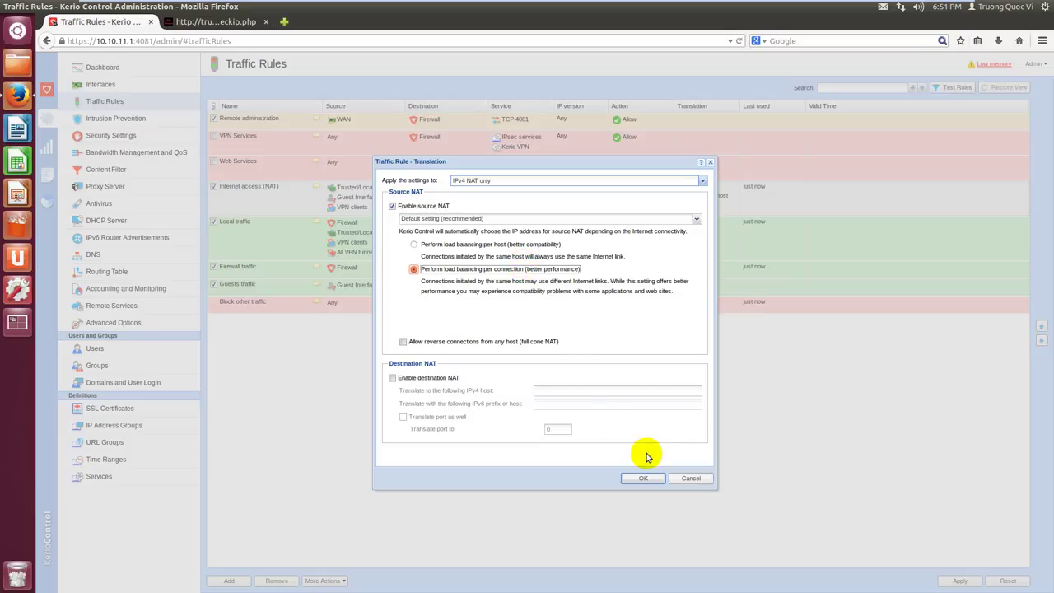
left_click(651, 478)
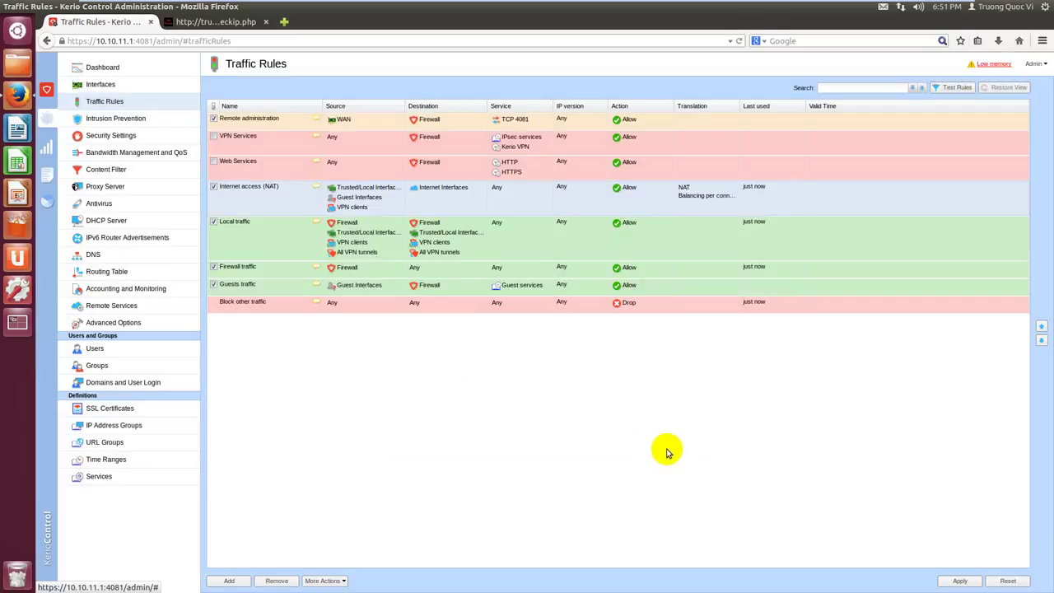
left_click(960, 582)
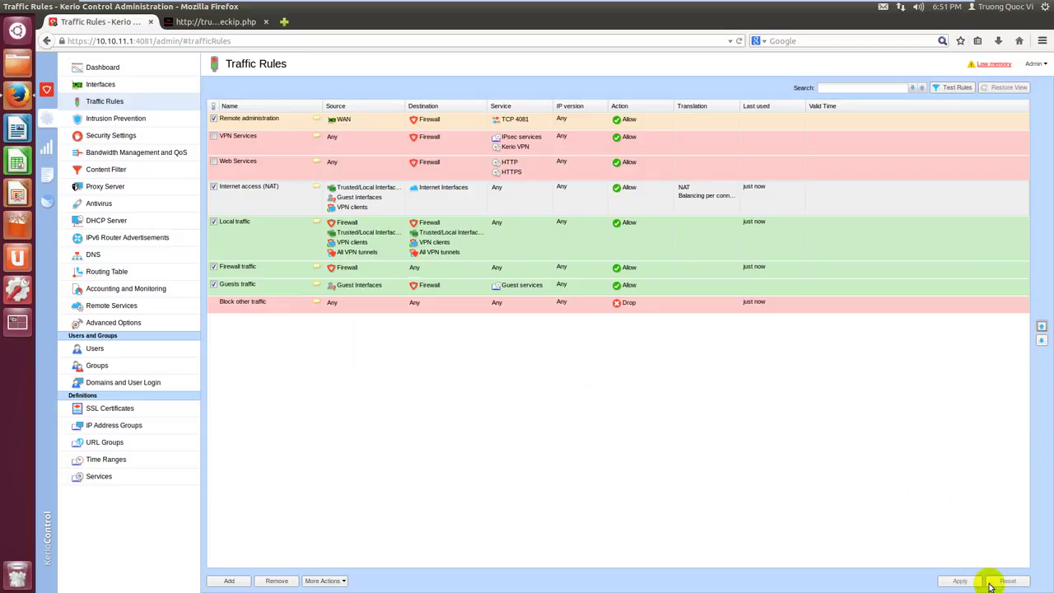
left_click(139, 84)
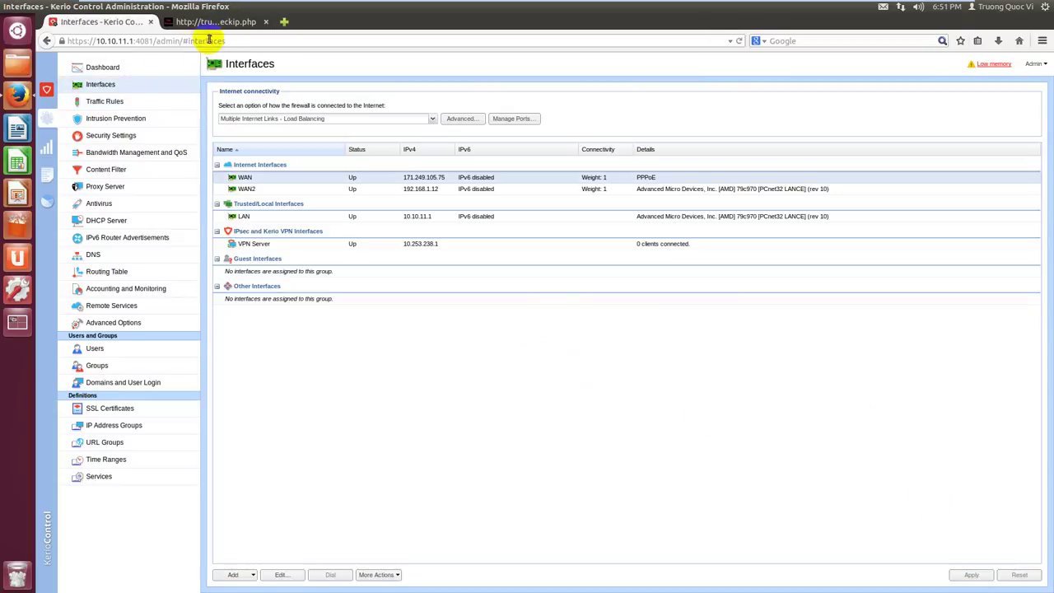
Reload checkip.php under per-connection load balancing and compare the public IP with the WAN interface's IPv4 address
left_click(220, 21)
left_click_drag(263, 72, 47, 58)
left_click(377, 116)
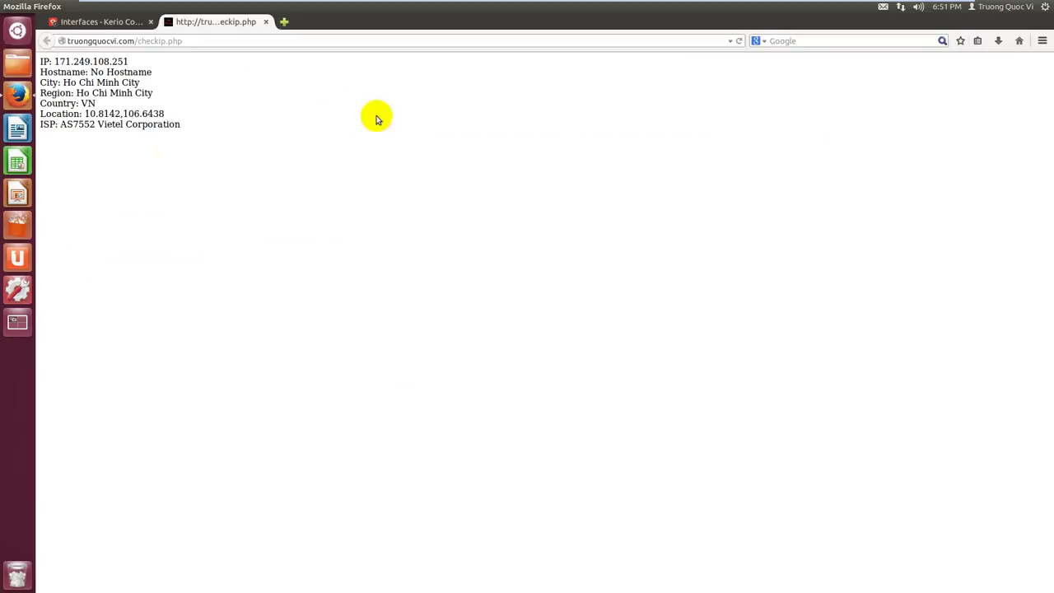
left_click(739, 40)
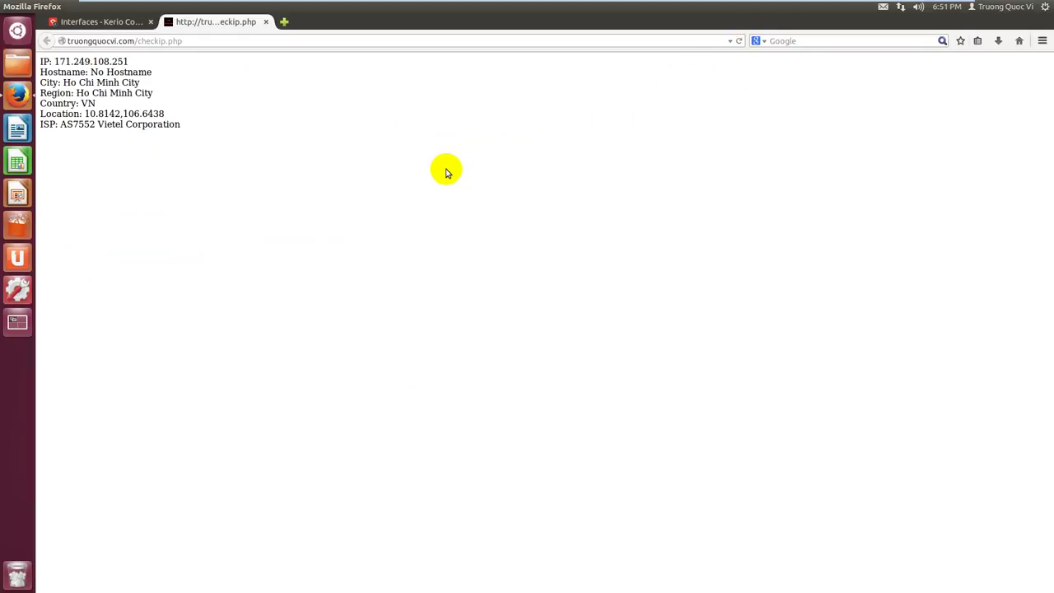
key("F5")
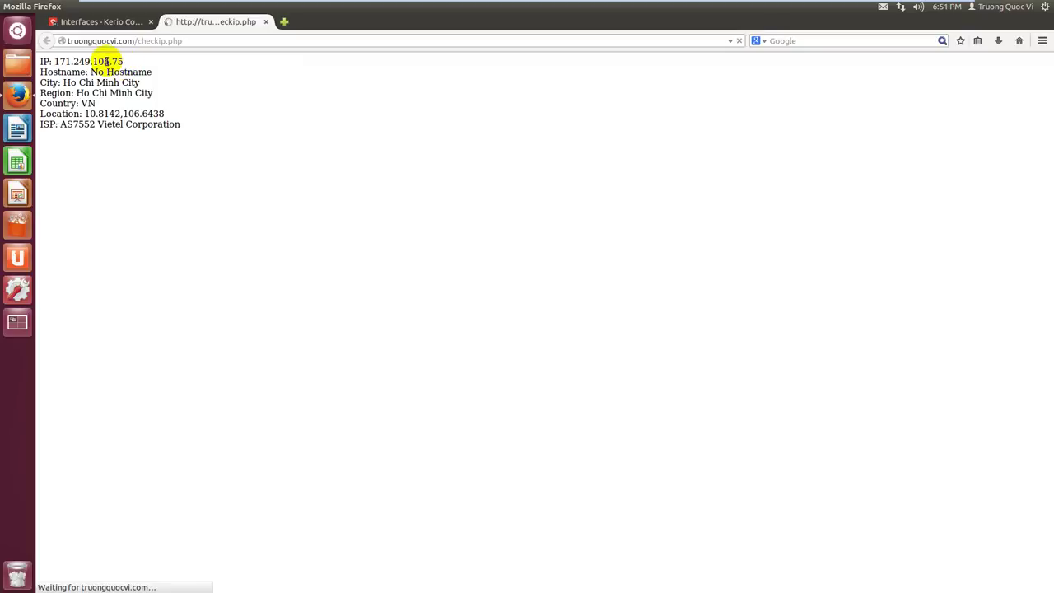
left_click(103, 23)
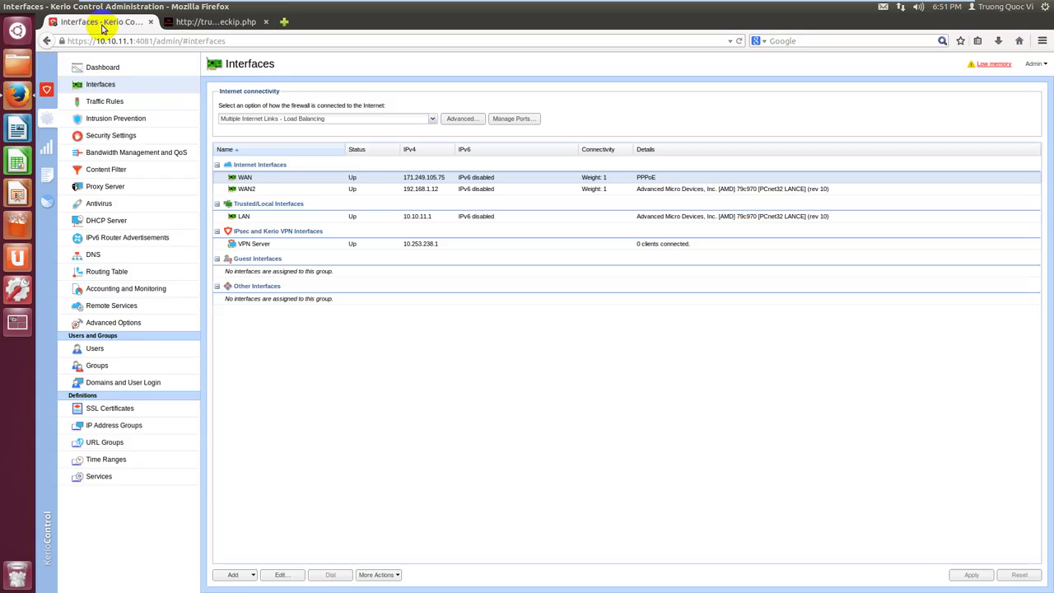
left_click(449, 177)
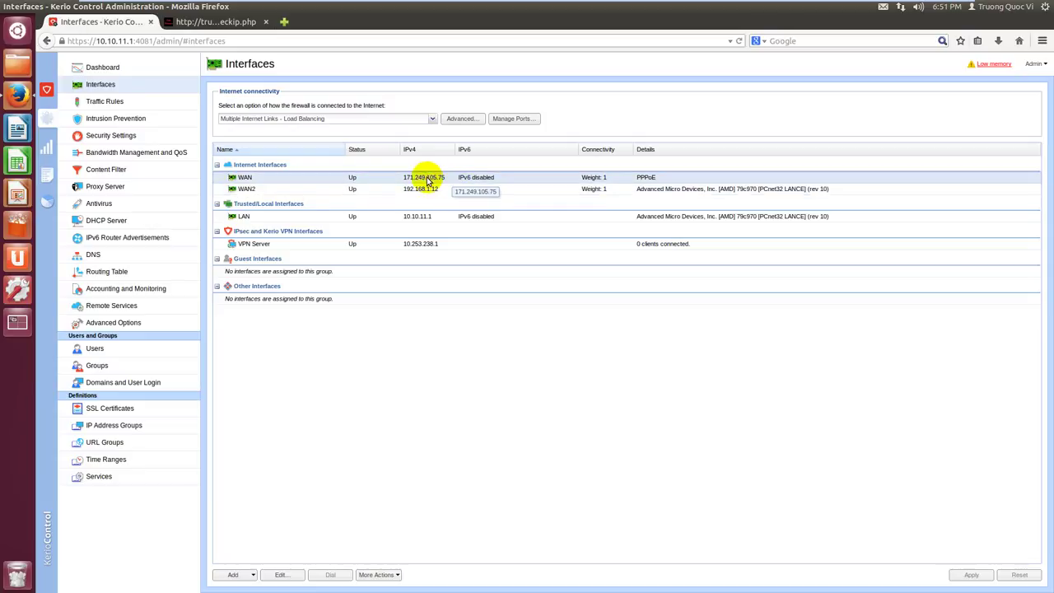
Reload checkip.php again and check the new public IP against the WAN and WAN2 entries in the interface list
left_click(188, 23)
key("F5")
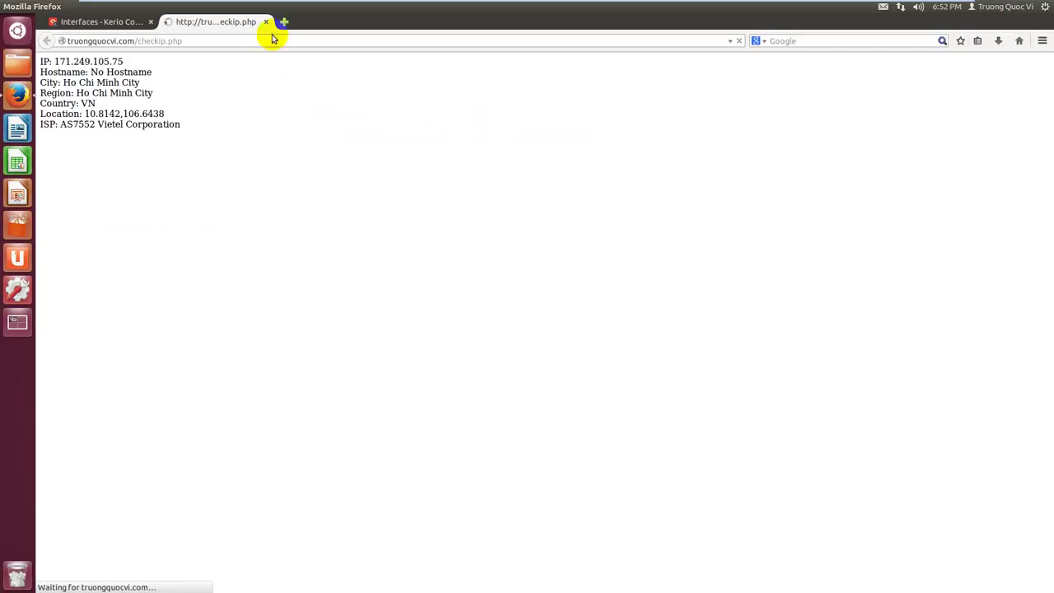
left_click_drag(132, 62, 85, 62)
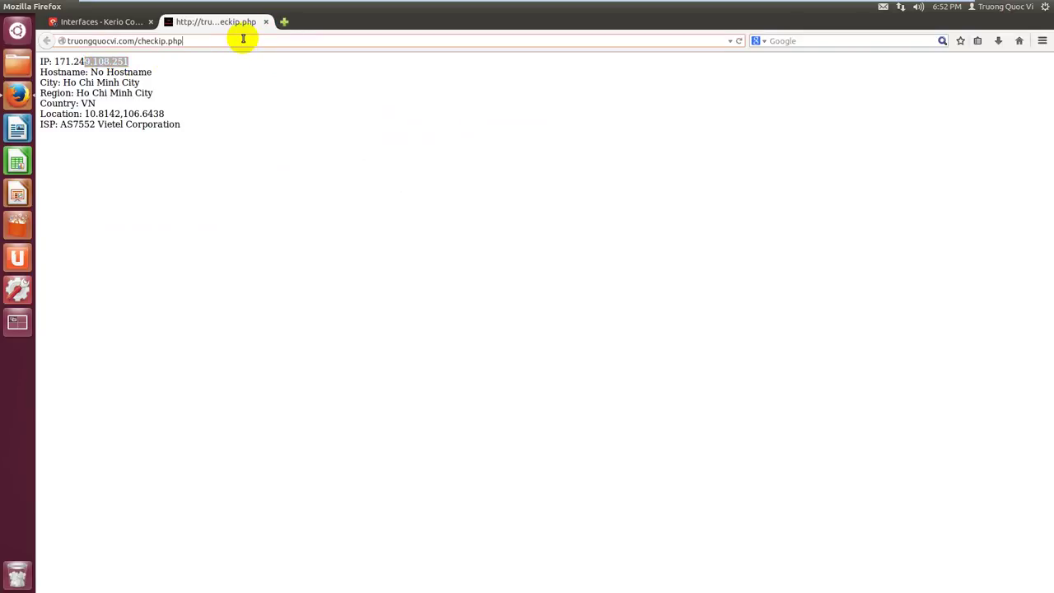
left_click(107, 22)
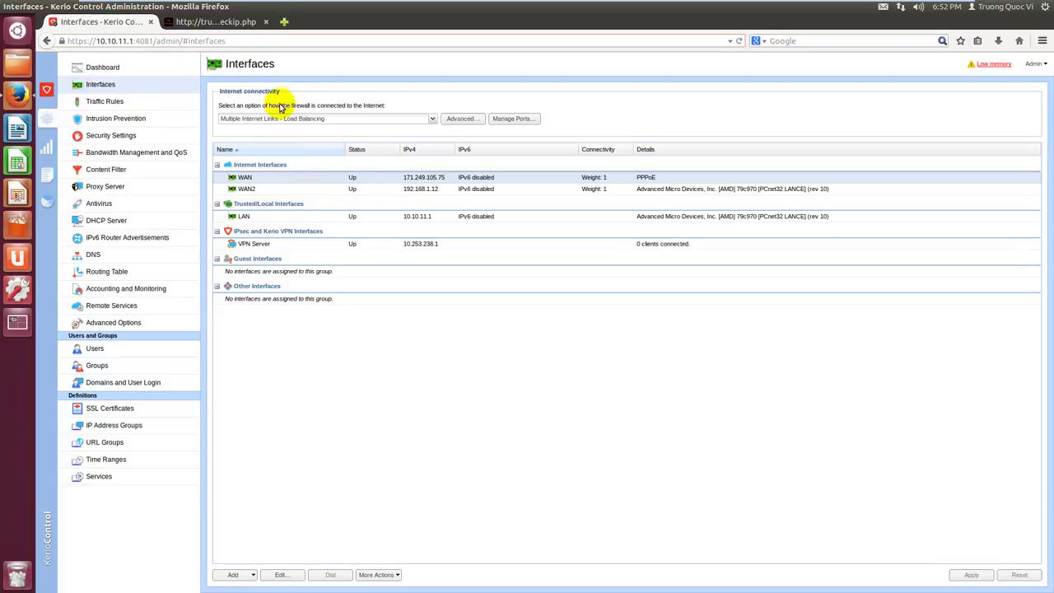
left_click(200, 23)
left_click(89, 22)
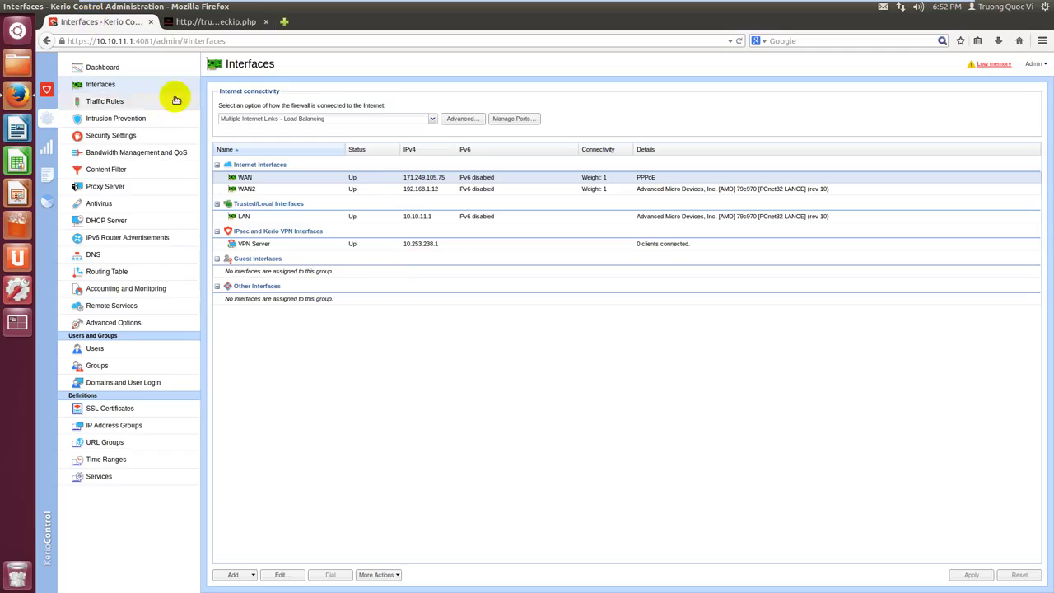
left_click(210, 22)
left_click(233, 41)
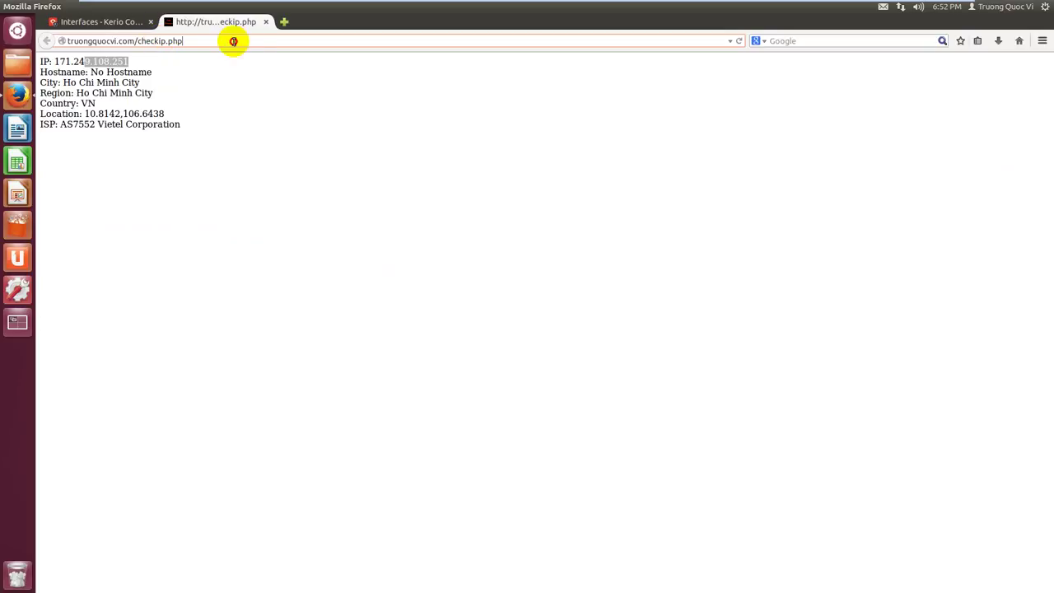
Run a speedtest.net beta speed test in a new browser tab with per-connection balancing active, and close that tab
left_click(285, 21)
type("speedtest.net/")
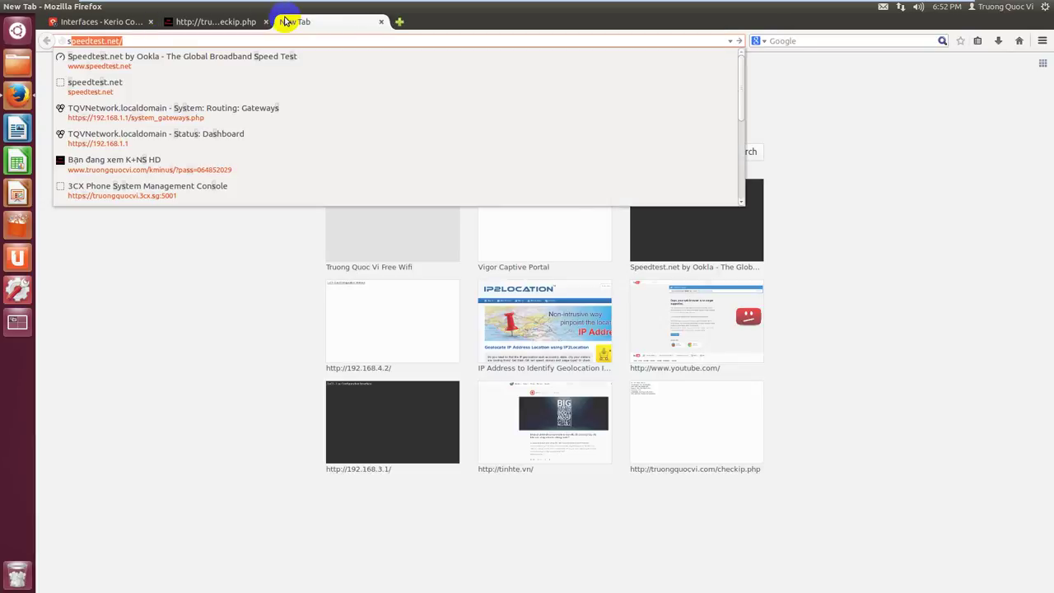
key("Return")
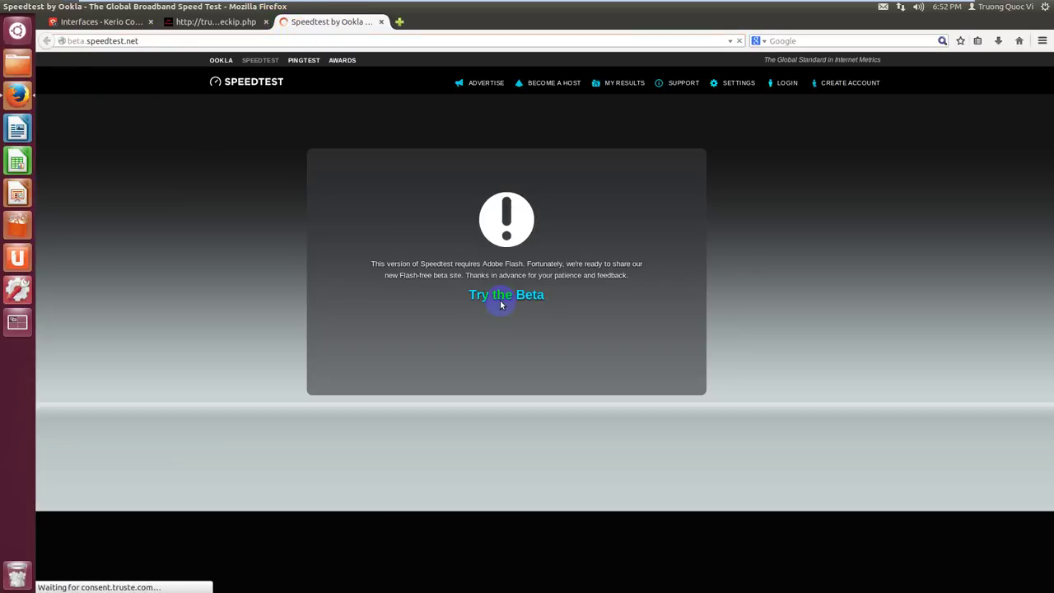
left_click(500, 304)
left_click(508, 192)
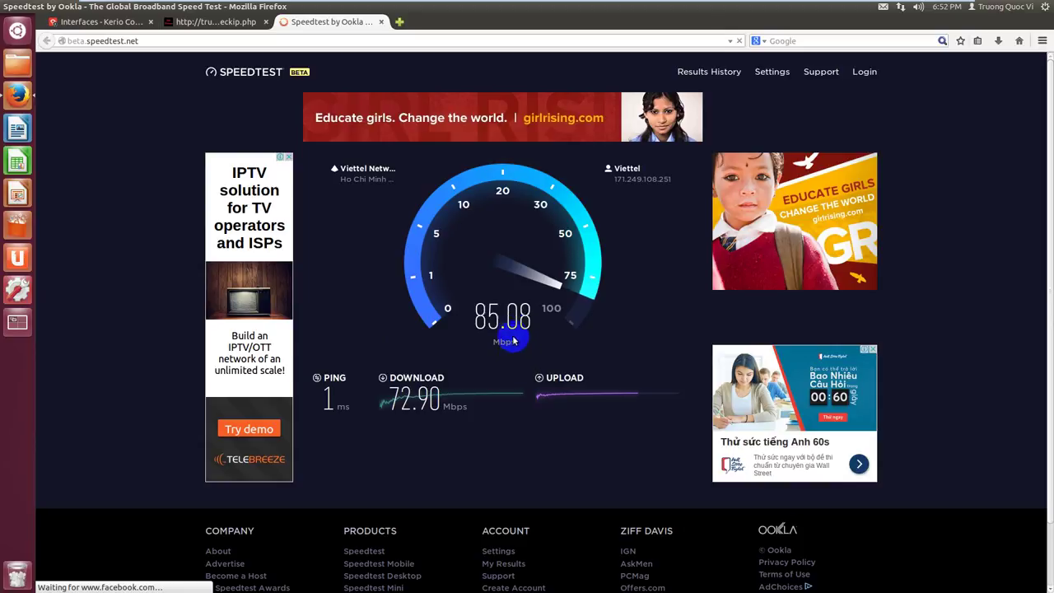
left_click(382, 22)
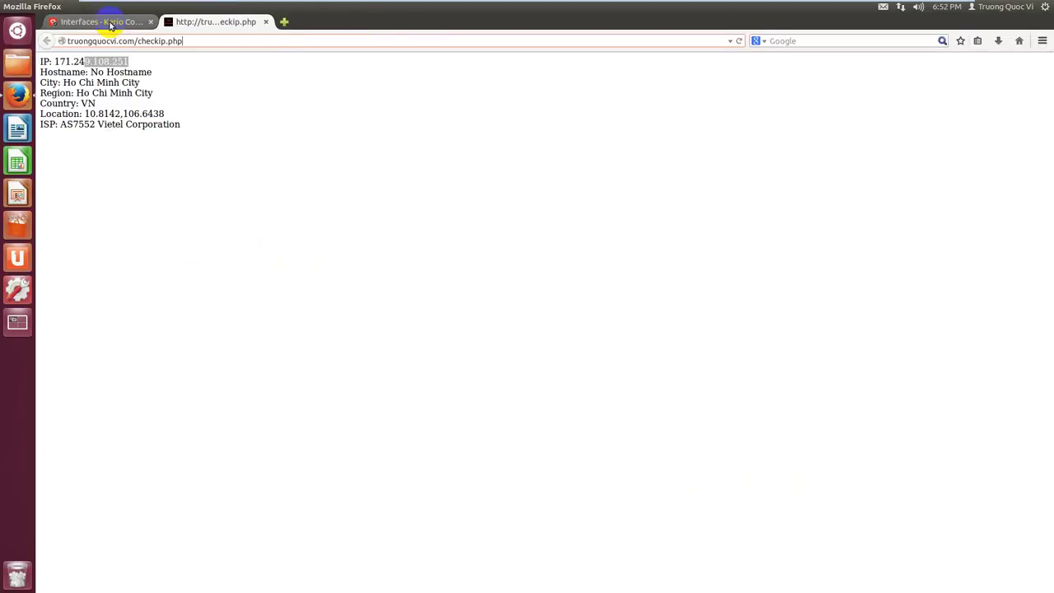
Review the WAN links in the interface list and the Internet access (NAT) traffic rule, ending on the WAN interface
left_click(97, 24)
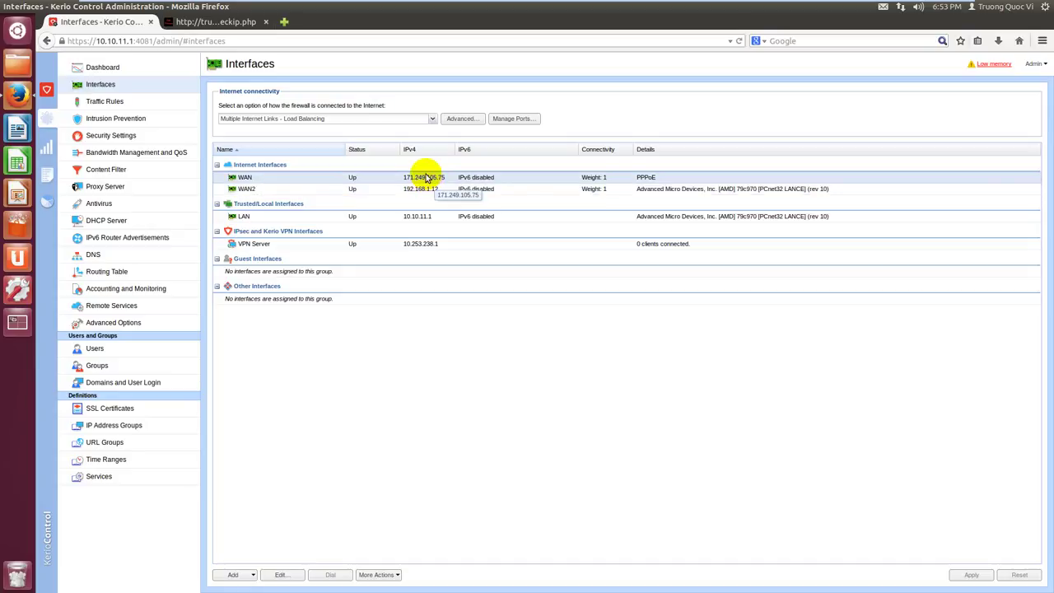
left_click(127, 100)
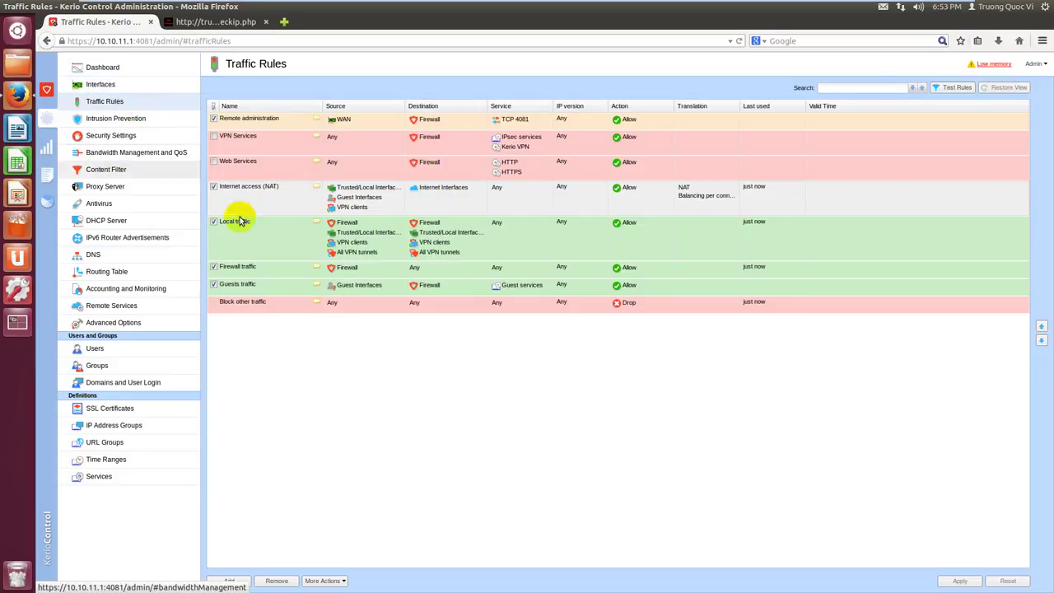
right_click(321, 392)
left_click(280, 425)
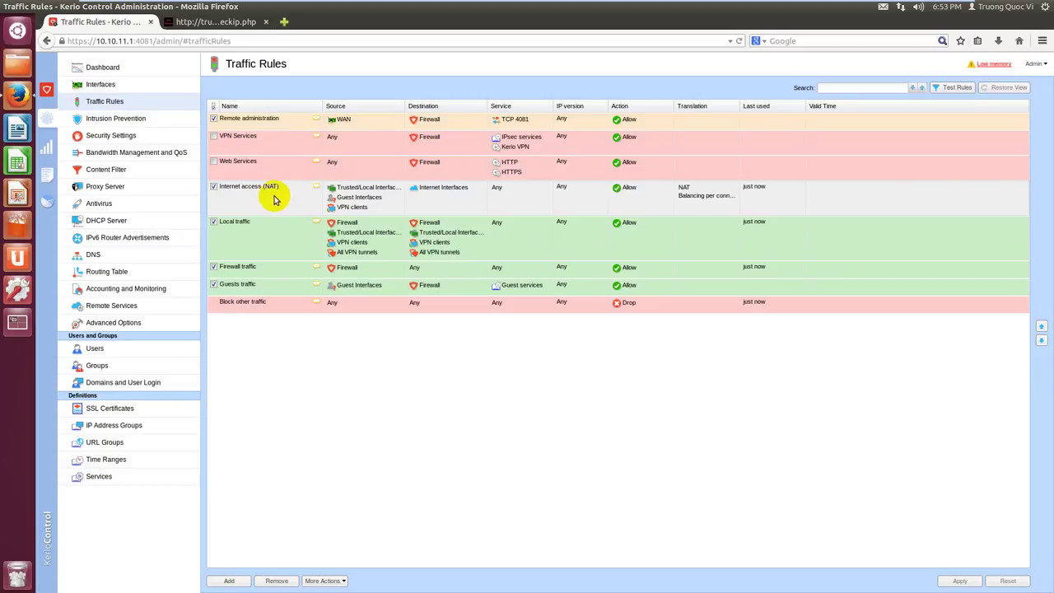
left_click(116, 86)
left_click(274, 178)
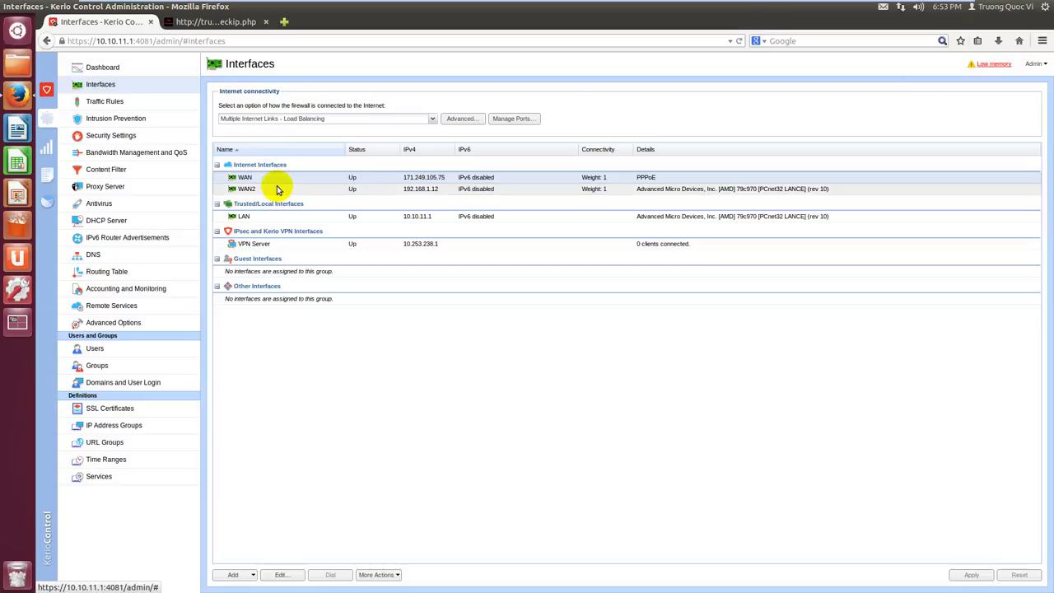